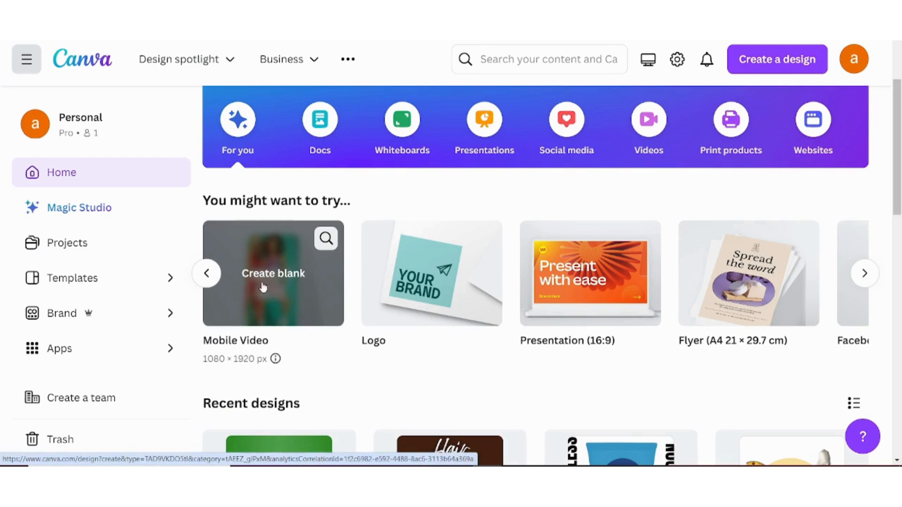
# Create a blank Mobile Video design and add the green cupcake from the recently used elements.
pyautogui.click(273, 291)
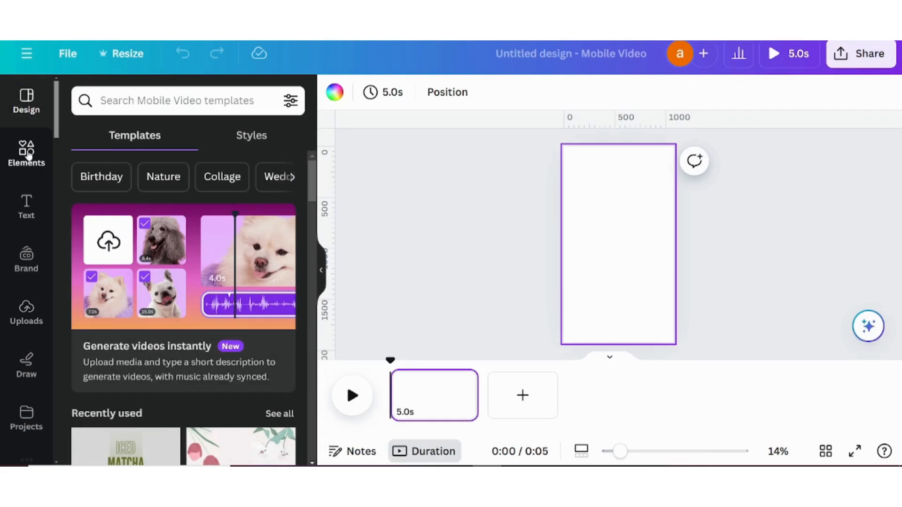
pyautogui.click(27, 153)
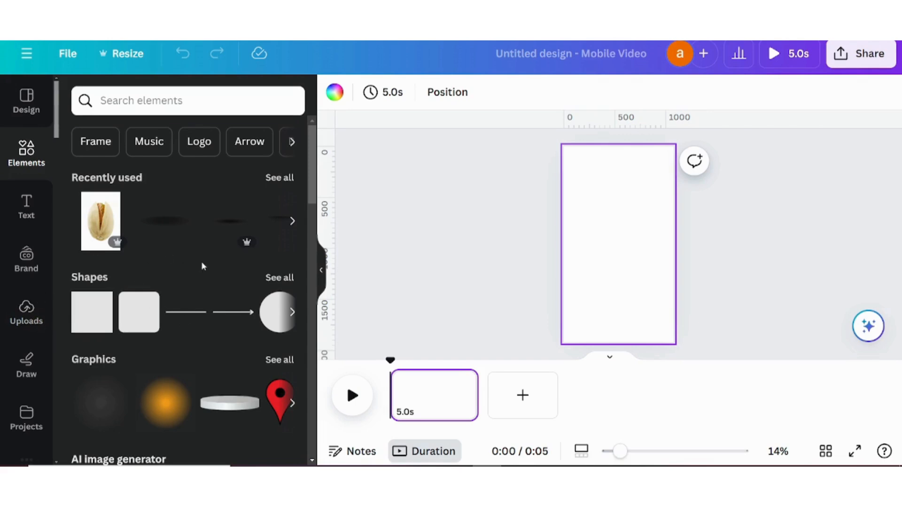
pyautogui.click(282, 177)
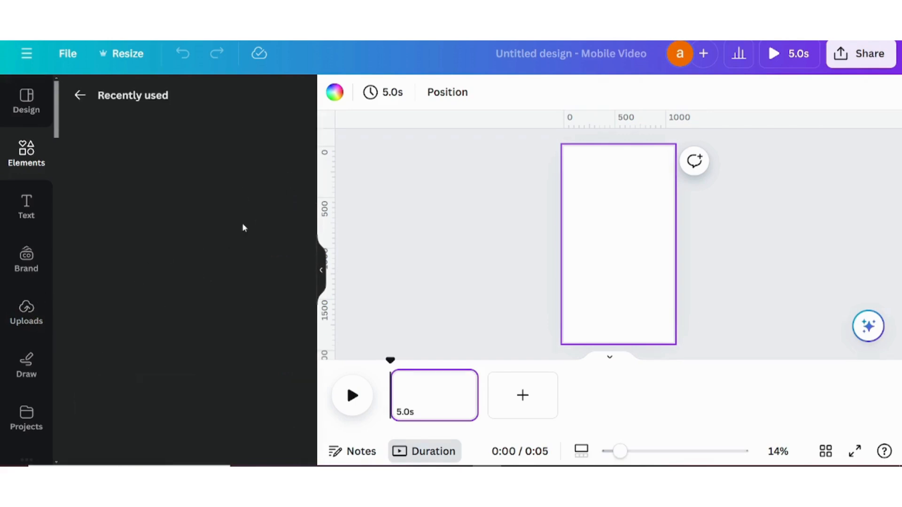
pyautogui.click(186, 261)
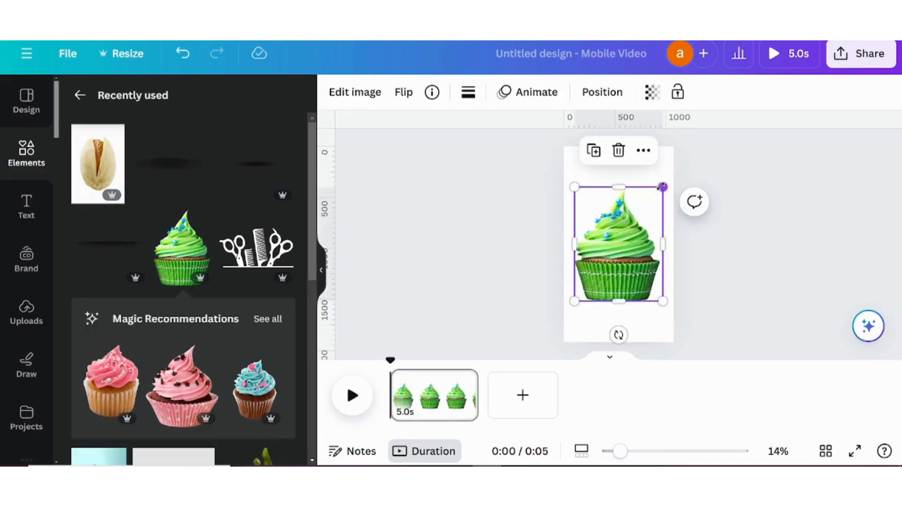
# Enlarge the cupcake slightly and centre it on the page.
pyautogui.moveTo(662, 187)
pyautogui.mouseDown()
pyautogui.moveTo(656, 196)
pyautogui.moveTo(670, 177)
pyautogui.mouseUp()
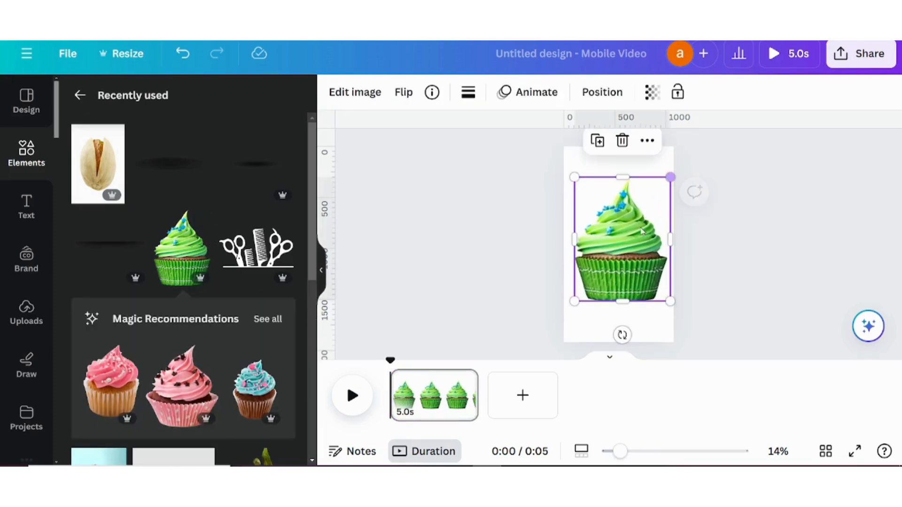
pyautogui.moveTo(626, 253); pyautogui.dragTo(622, 252)
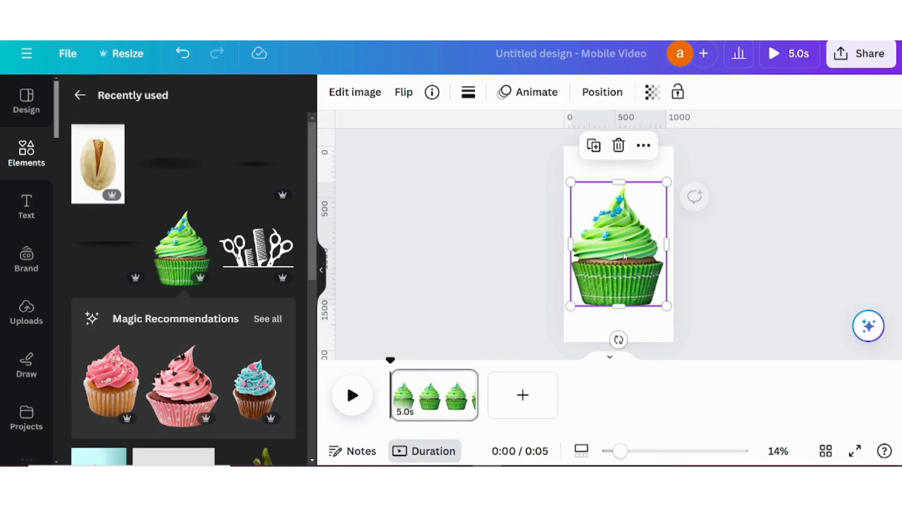
# Set the page background to the dark green from the cupcake's photo colors.
pyautogui.click(581, 170)
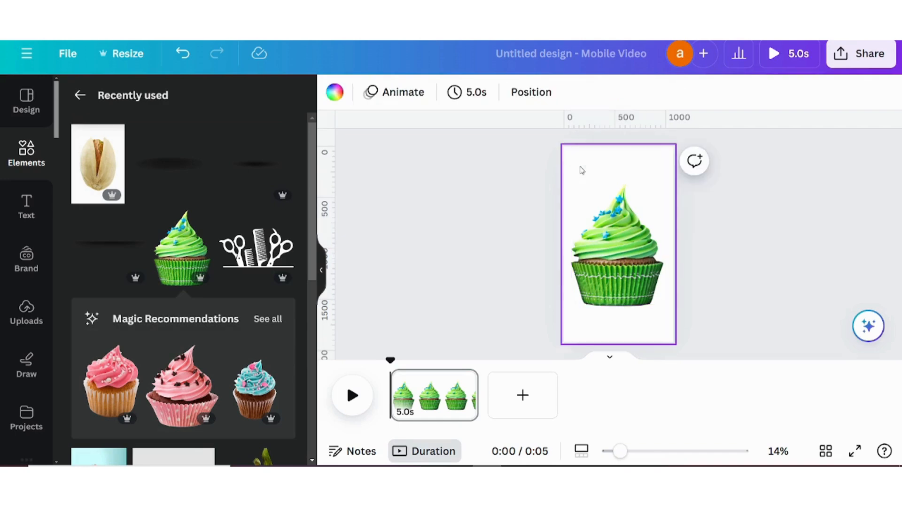
pyautogui.click(335, 92)
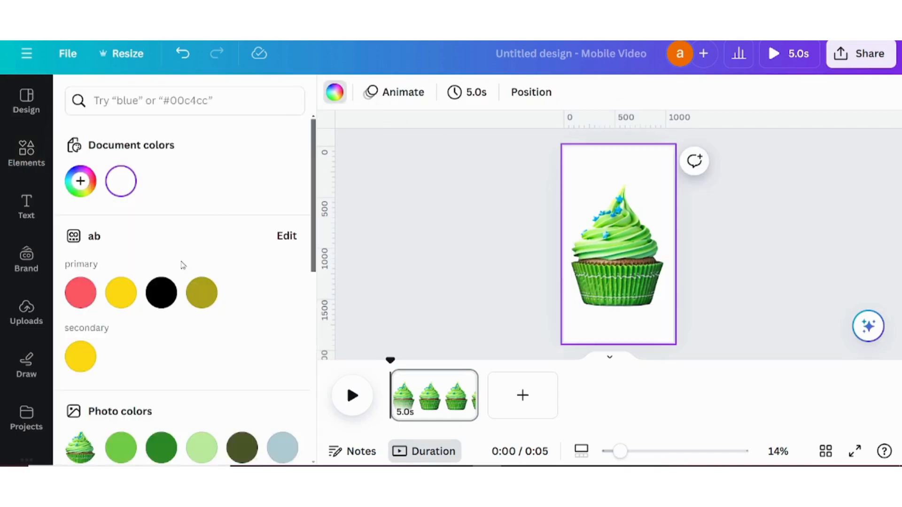
pyautogui.scroll(-1, 152, 342)
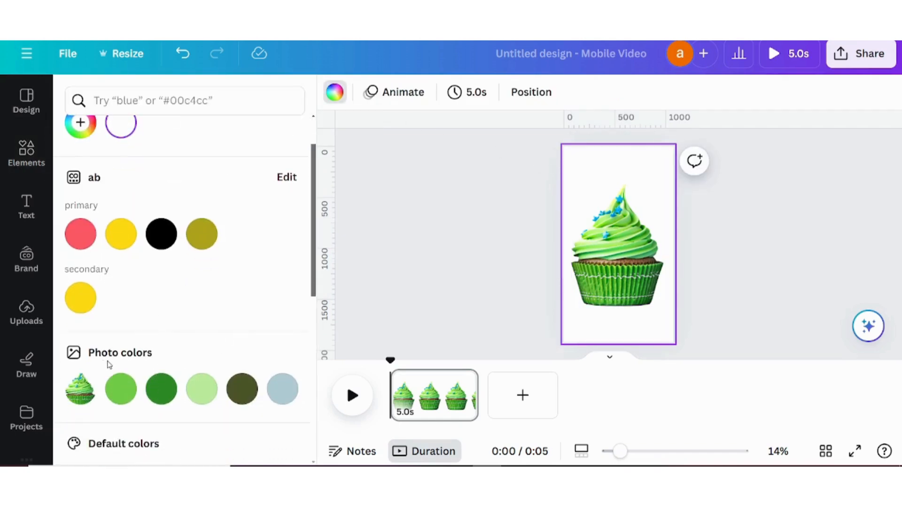
pyautogui.click(159, 389)
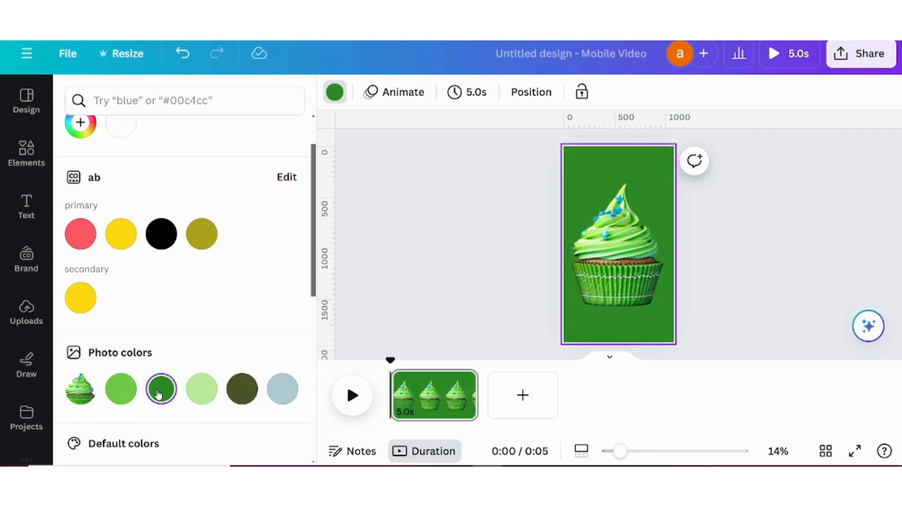
pyautogui.click(423, 215)
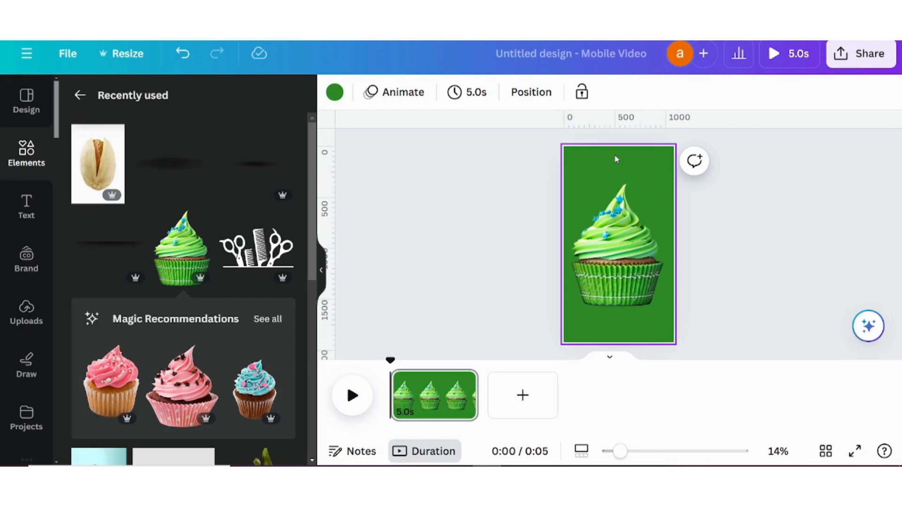
# Change the background to a gradient and reuse the copied base color #2E8B27 as its second color.
pyautogui.click(334, 99)
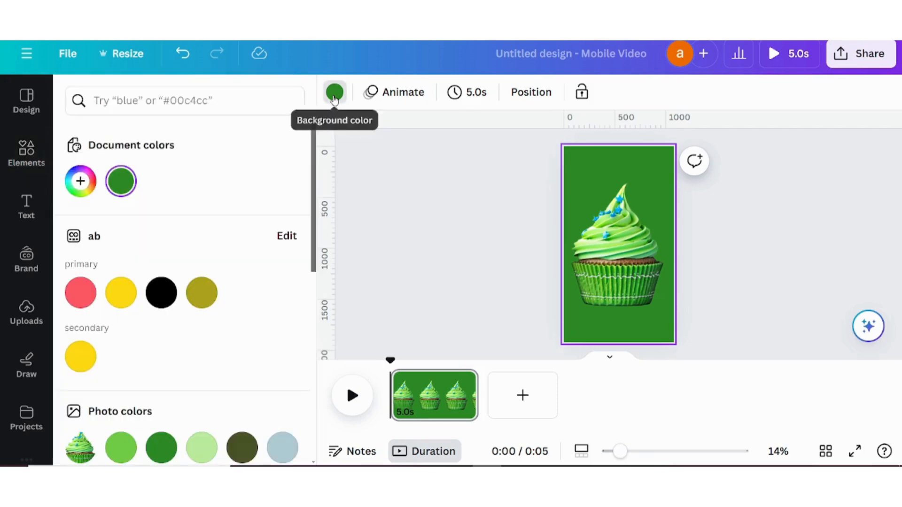
pyautogui.click(122, 184)
pyautogui.hotkey('ctrl', 'c')
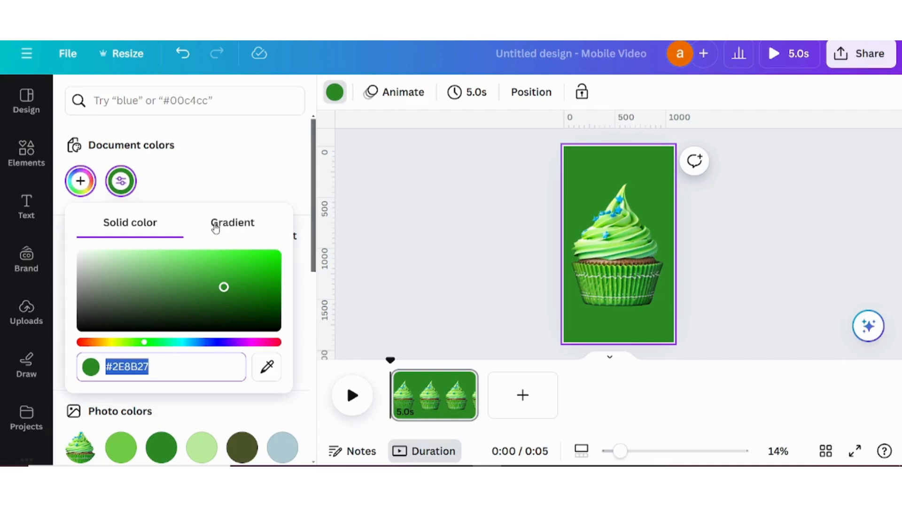
pyautogui.click(234, 226)
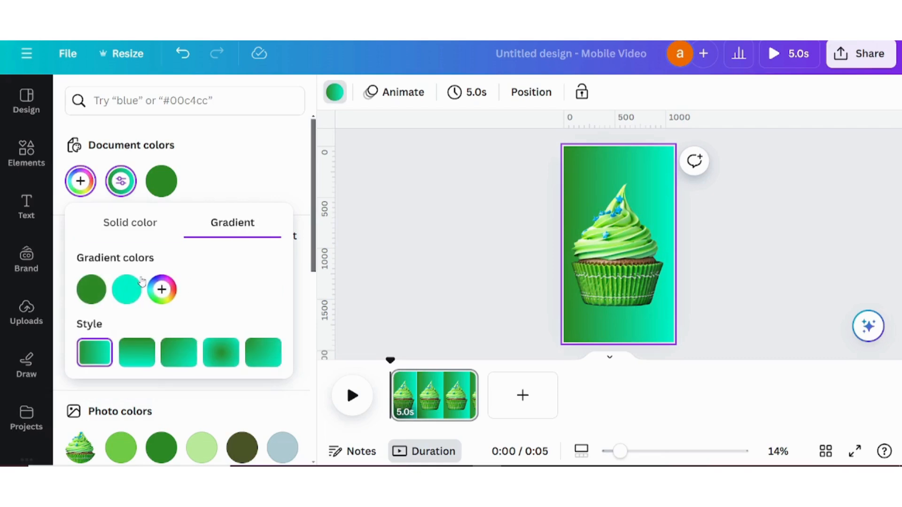
pyautogui.click(126, 290)
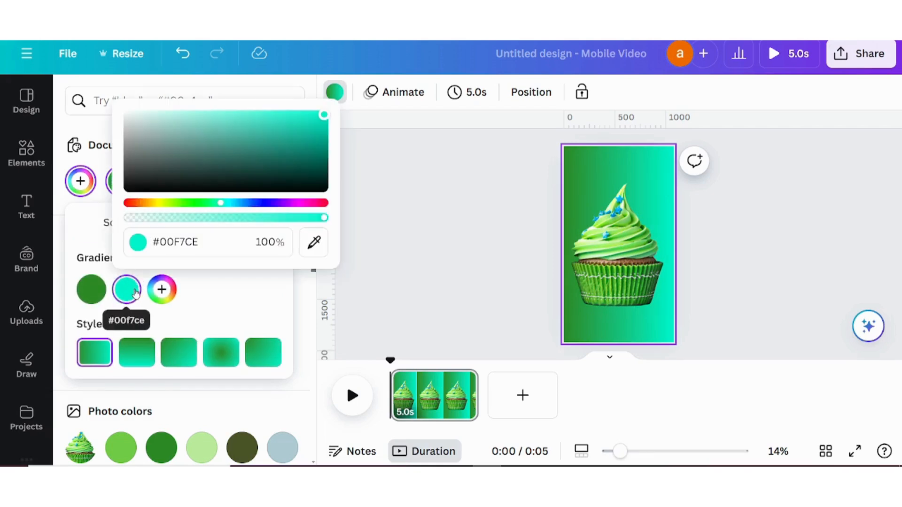
pyautogui.click(207, 243)
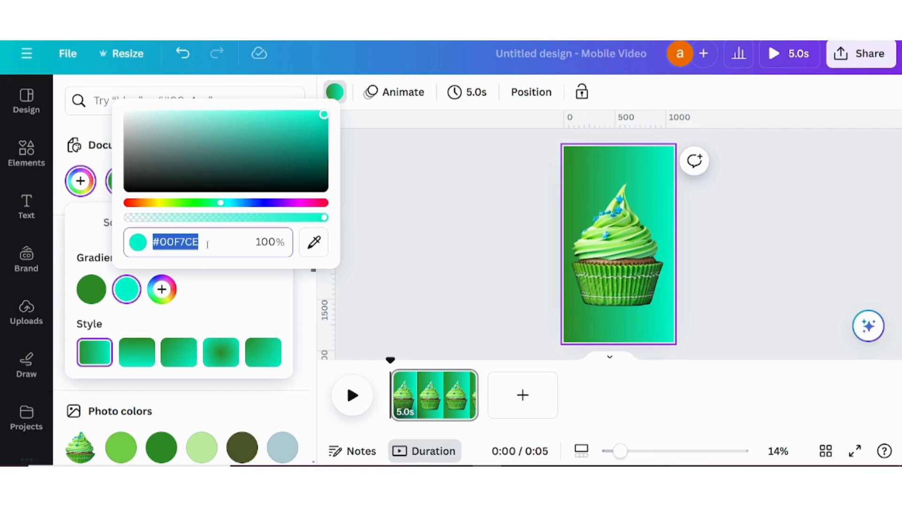
pyautogui.hotkey('ctrl', 'v')
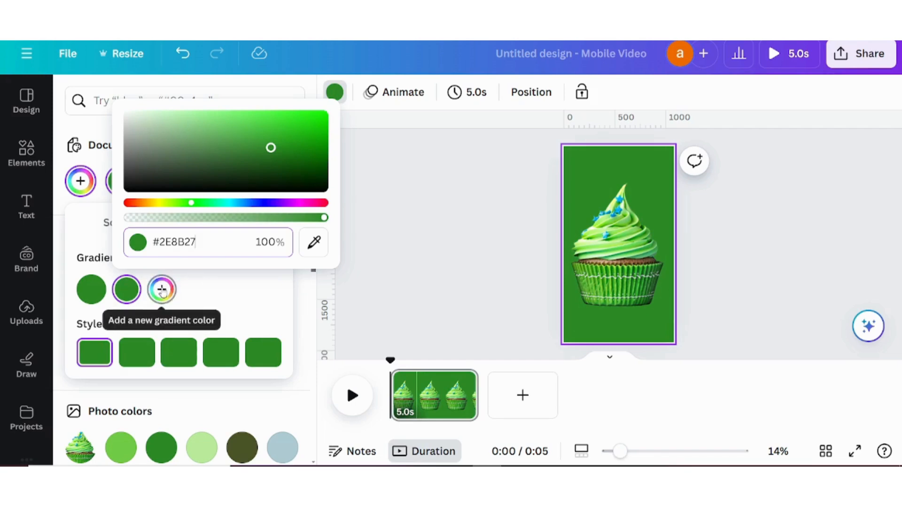
# Add a third #2E8B27 color to the background gradient and set the middle color's opacity to 87%.
pyautogui.click(162, 290)
pyautogui.click(162, 290)
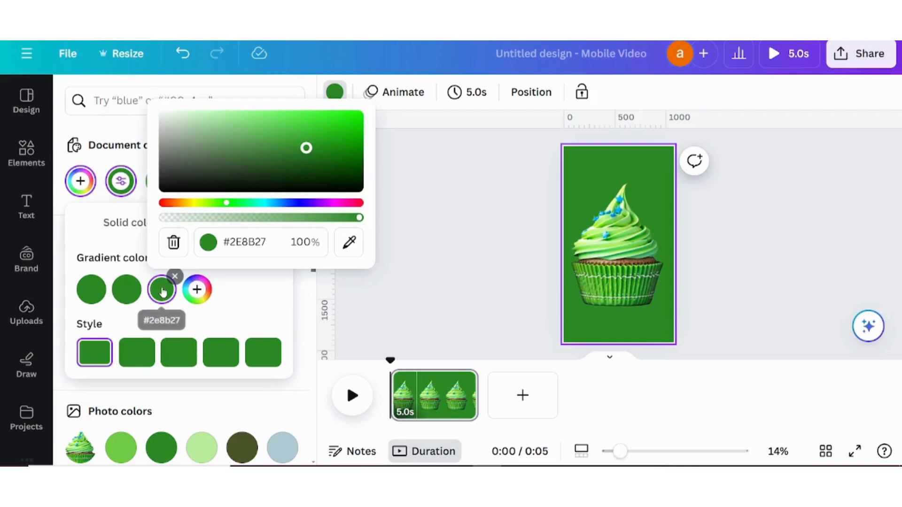
pyautogui.click(128, 292)
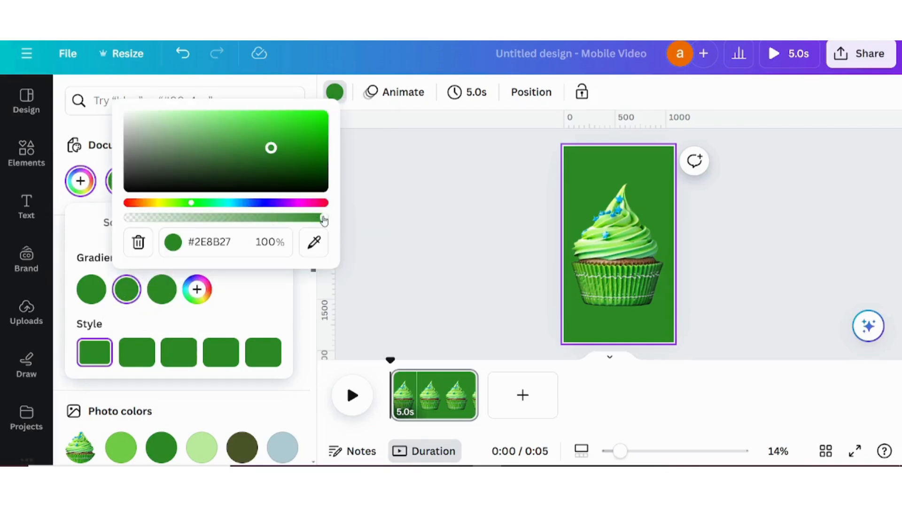
pyautogui.moveTo(324, 220); pyautogui.dragTo(284, 224)
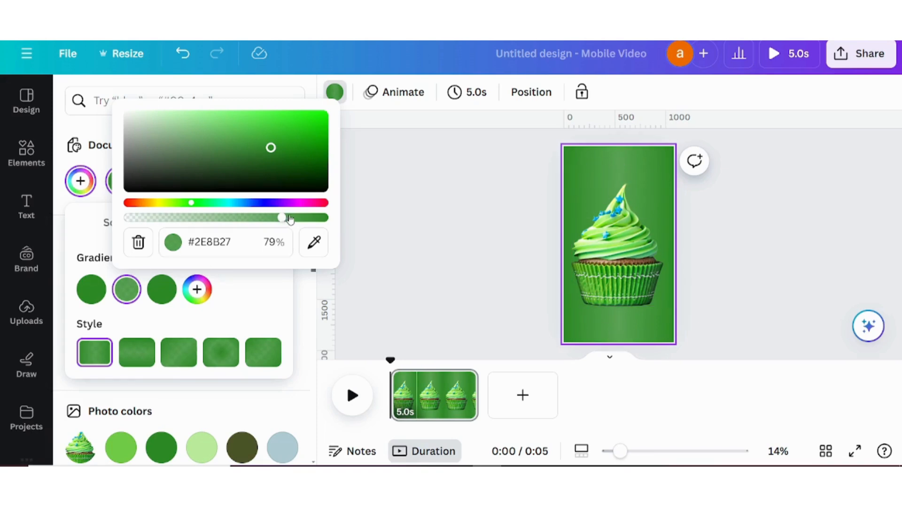
pyautogui.moveTo(290, 219); pyautogui.dragTo(304, 219)
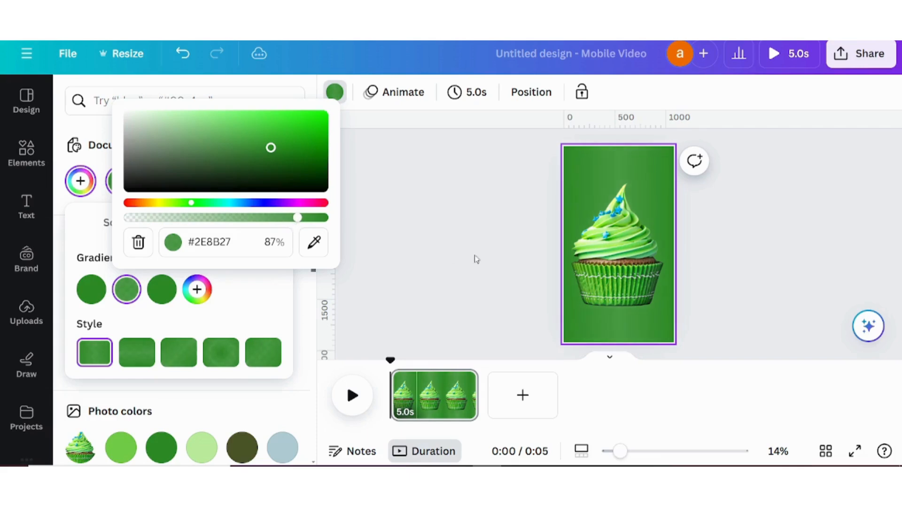
pyautogui.click(478, 280)
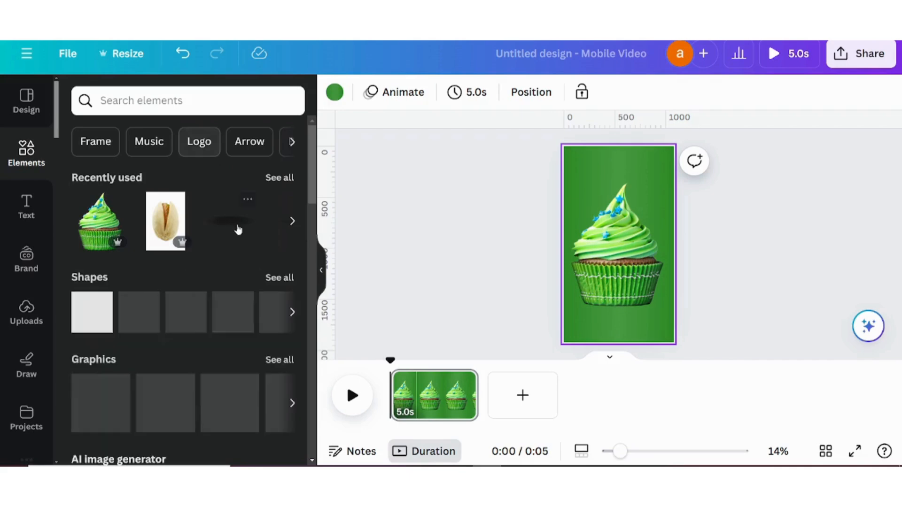
# Add the recently used oval shadow, shrink it, and centre it just below the cupcake.
pyautogui.click(232, 225)
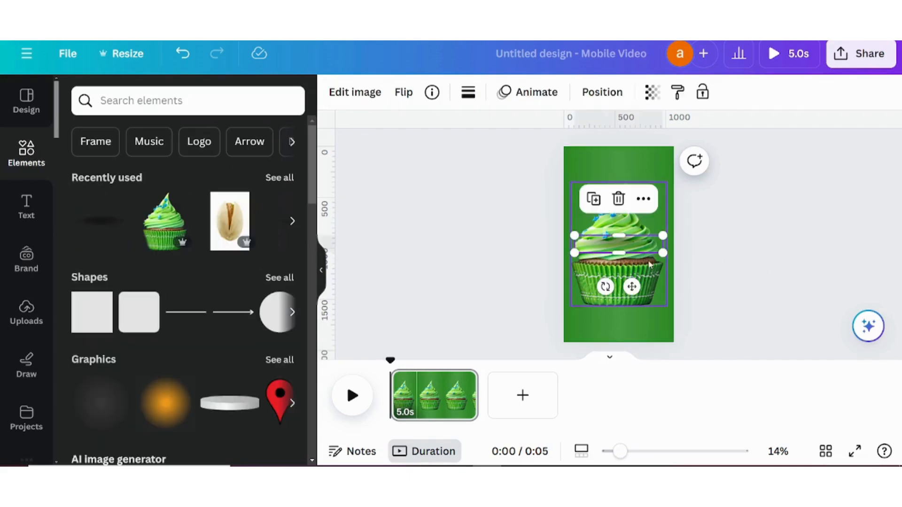
pyautogui.moveTo(662, 234); pyautogui.dragTo(621, 318)
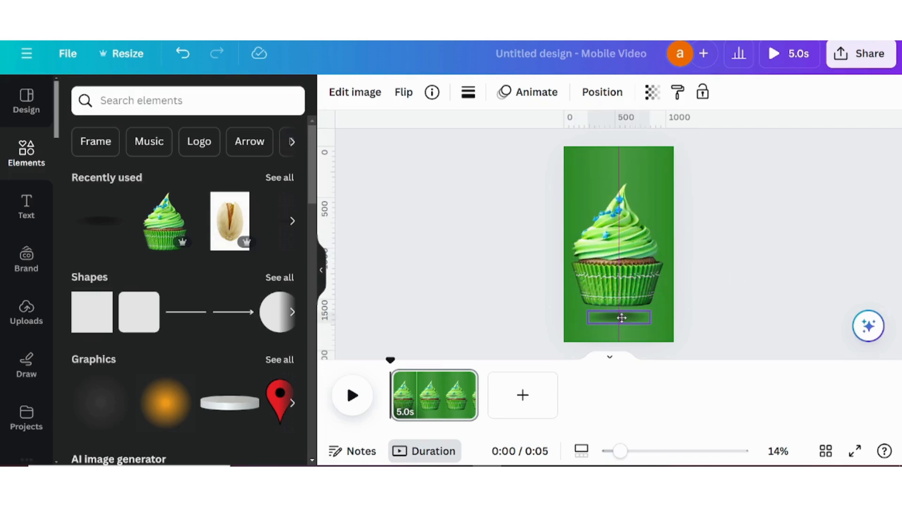
pyautogui.moveTo(621, 318); pyautogui.dragTo(621, 318)
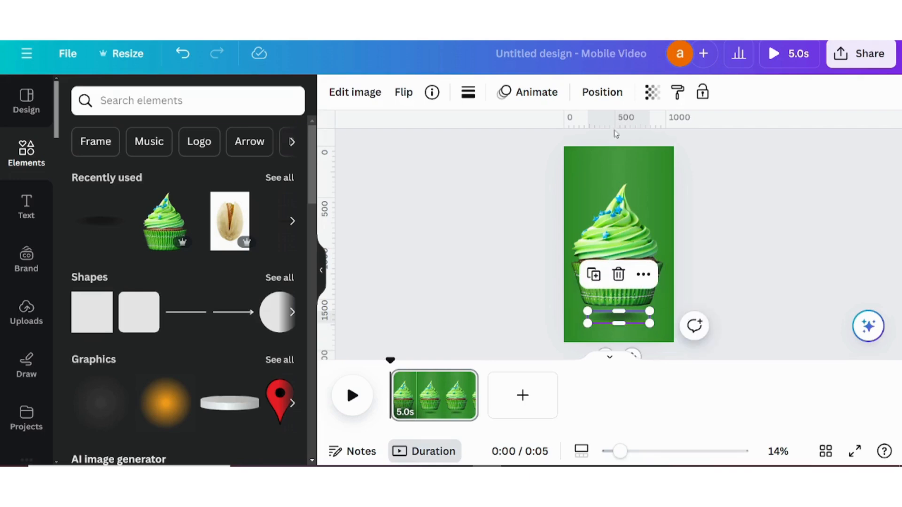
# Set the shadow's transparency to 47.
pyautogui.click(650, 93)
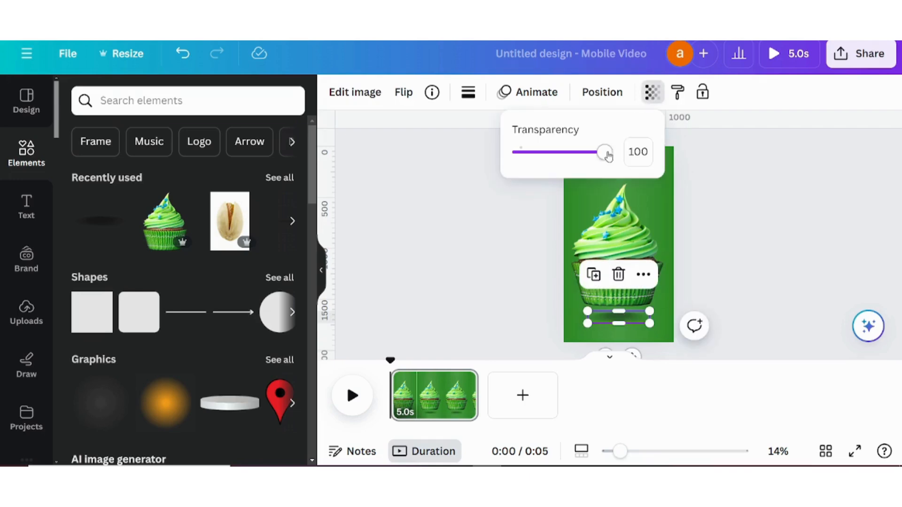
pyautogui.moveTo(597, 159); pyautogui.dragTo(560, 164)
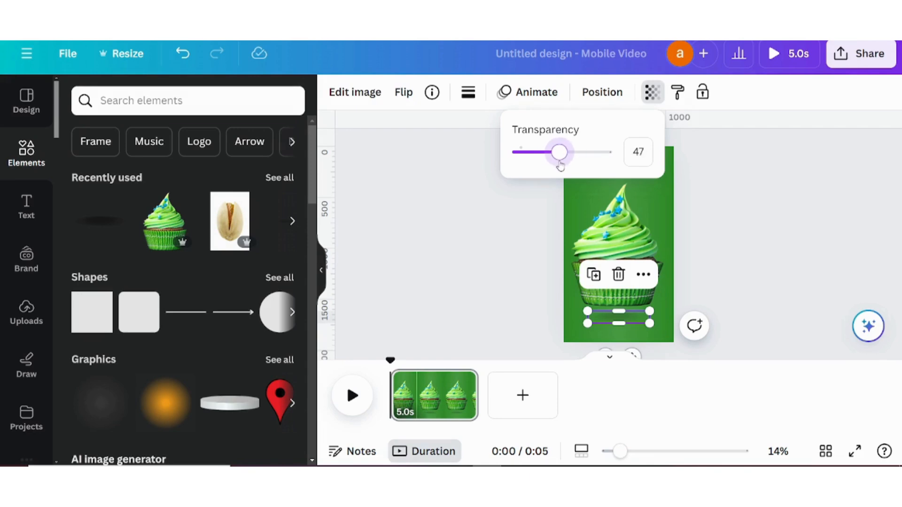
pyautogui.click(731, 238)
pyautogui.click(736, 239)
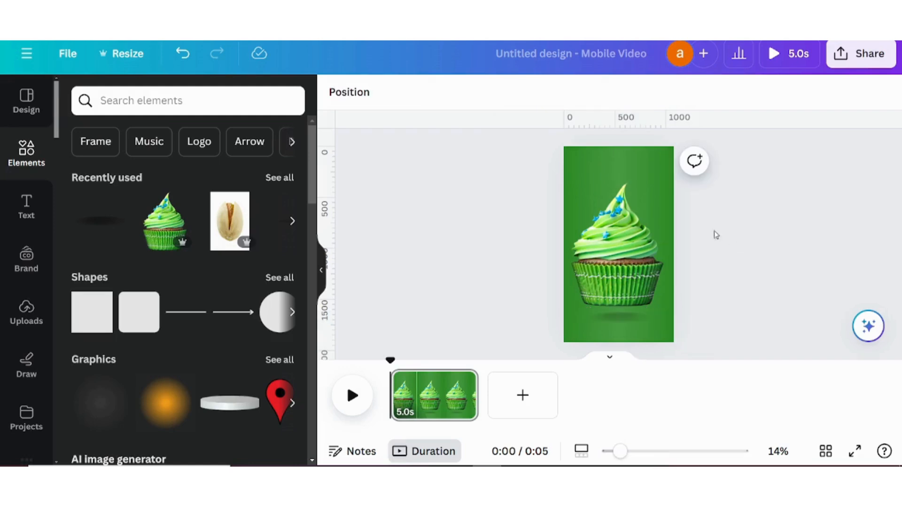
# Group the cupcake with its shadow and shift the group slightly upward on the page.
pyautogui.moveTo(583, 175); pyautogui.dragTo(664, 333)
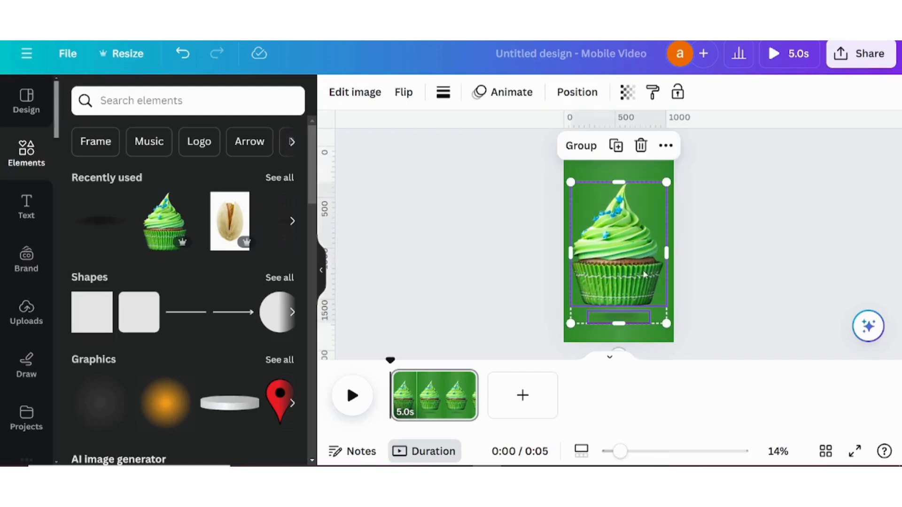
pyautogui.click(585, 147)
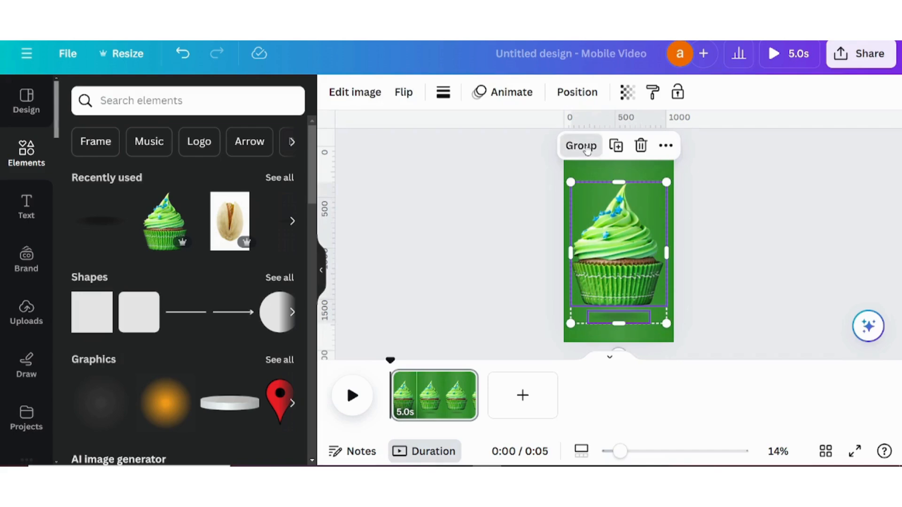
pyautogui.click(518, 213)
# Apply the Breathe photo animation to the grouped cupcake and shadow.
pyautogui.click(643, 241)
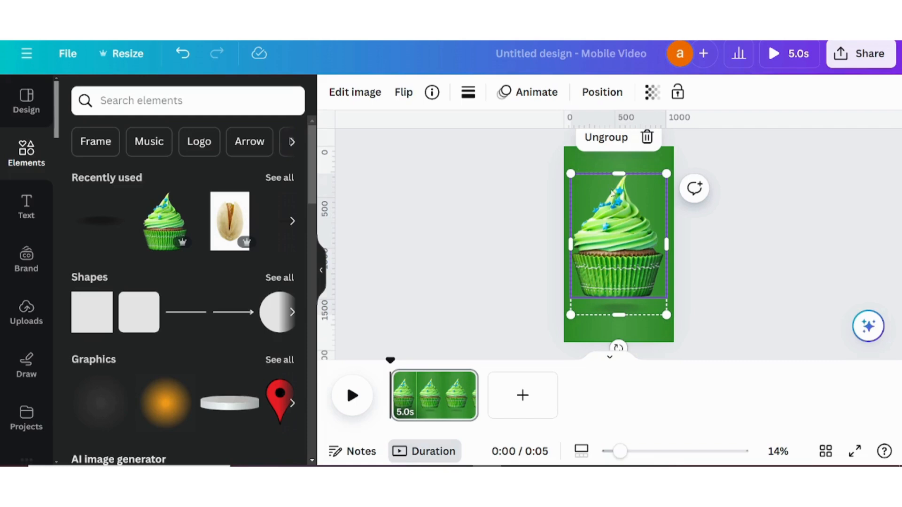
pyautogui.click(530, 94)
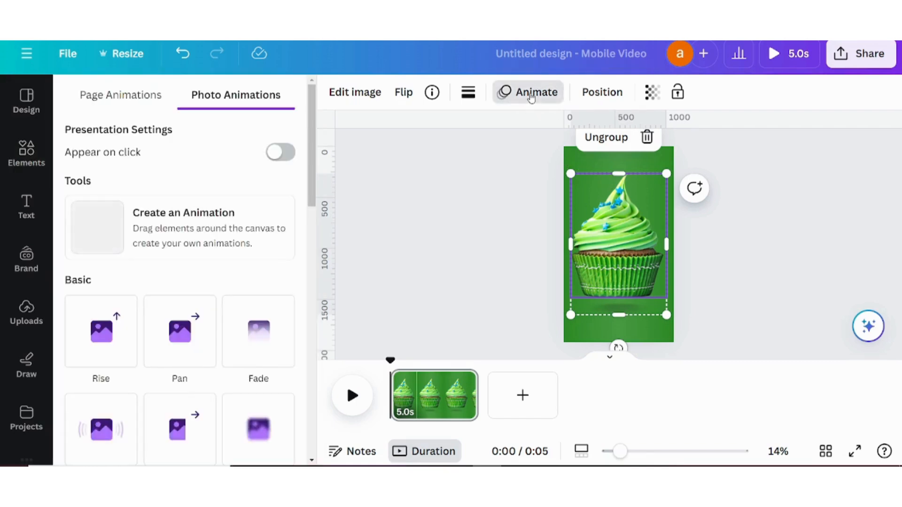
pyautogui.scroll(-4, 215, 334)
pyautogui.scroll(-1, 215, 334)
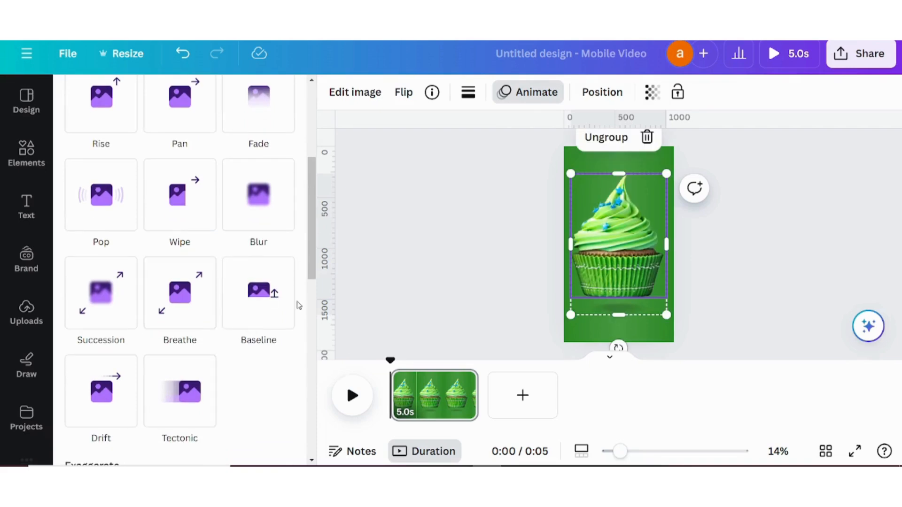
pyautogui.click(202, 304)
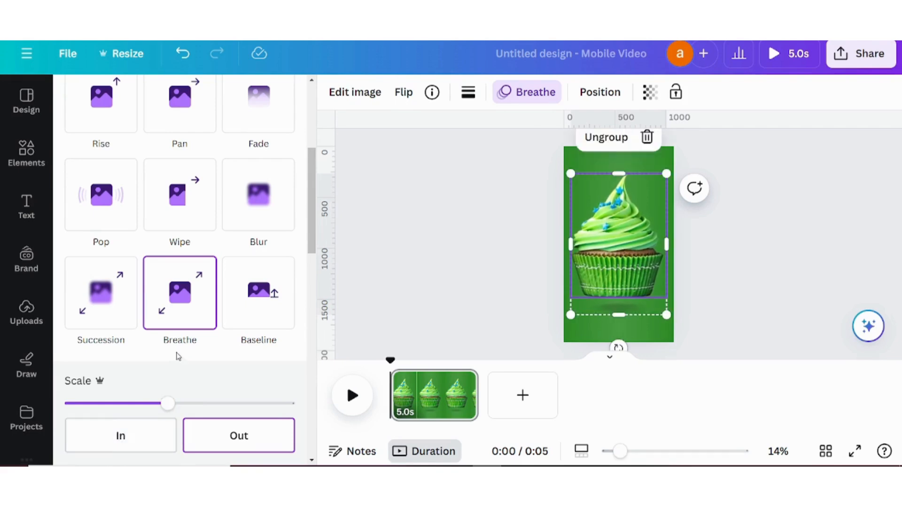
# Raise the Breathe animation's scale to nearly the maximum and set its direction to In.
pyautogui.scroll(-1, 160, 353)
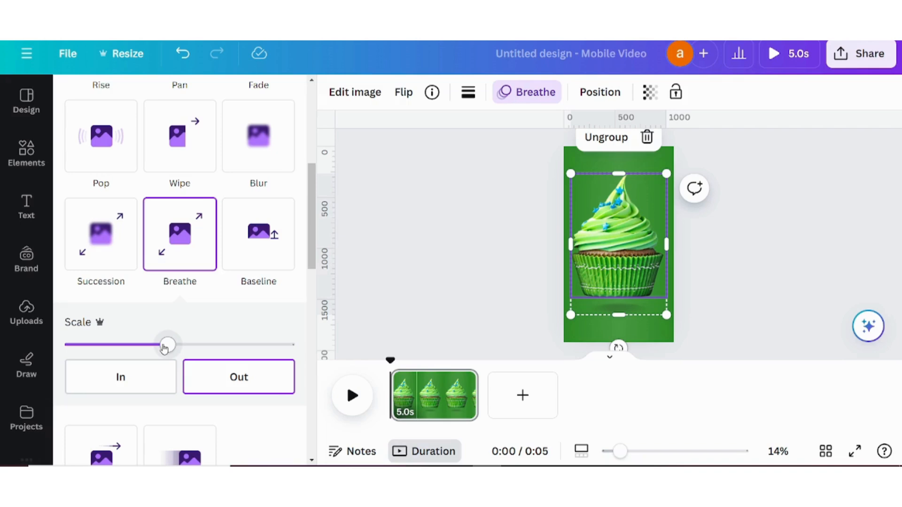
pyautogui.moveTo(170, 348); pyautogui.dragTo(288, 345)
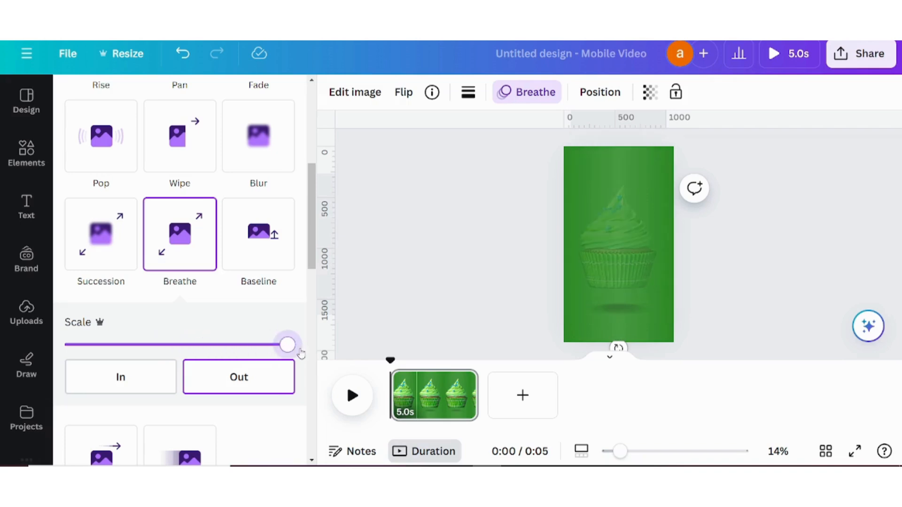
pyautogui.click(120, 378)
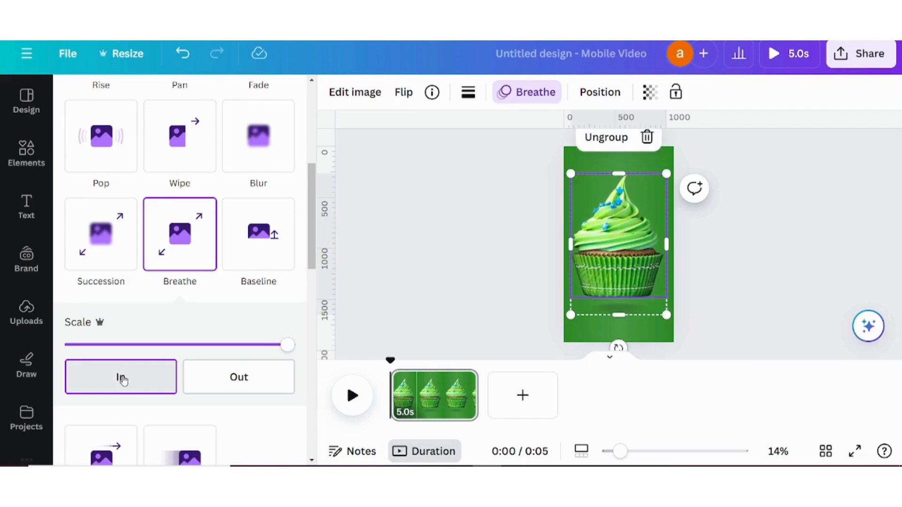
pyautogui.click(475, 274)
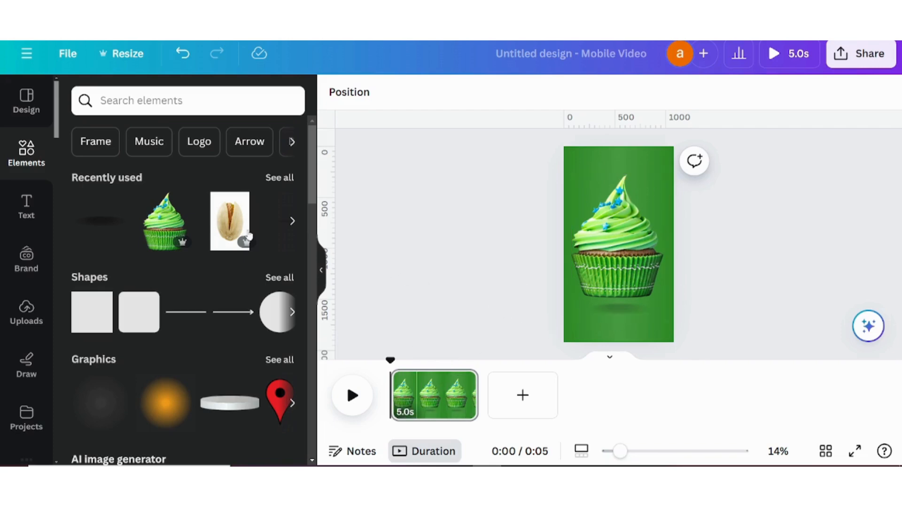
# Add the recently used pistachio image to the page and remove its background.
pyautogui.click(229, 227)
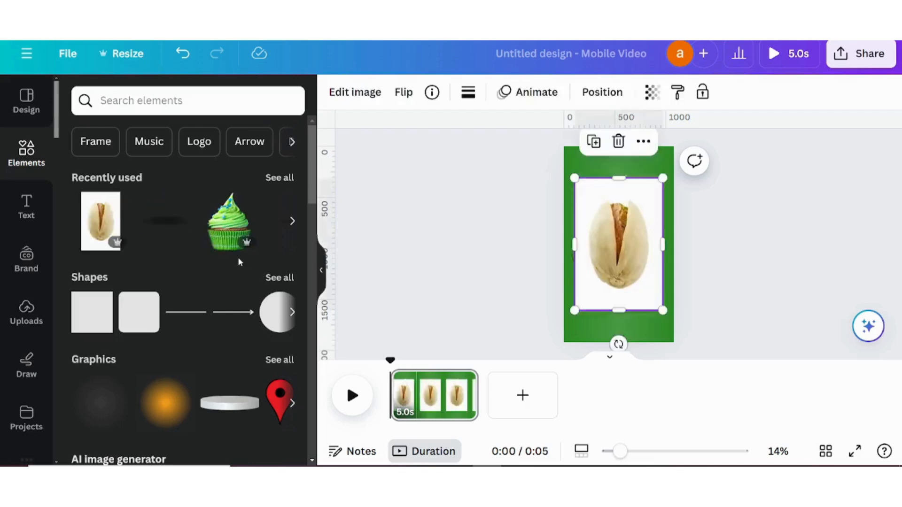
pyautogui.moveTo(624, 253)
pyautogui.mouseDown()
pyautogui.moveTo(626, 291)
pyautogui.moveTo(613, 262)
pyautogui.mouseUp()
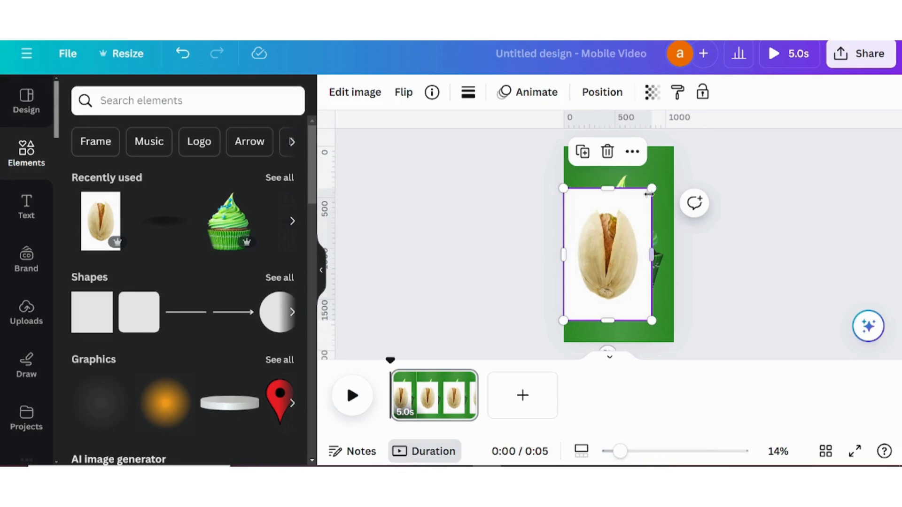
pyautogui.click(369, 99)
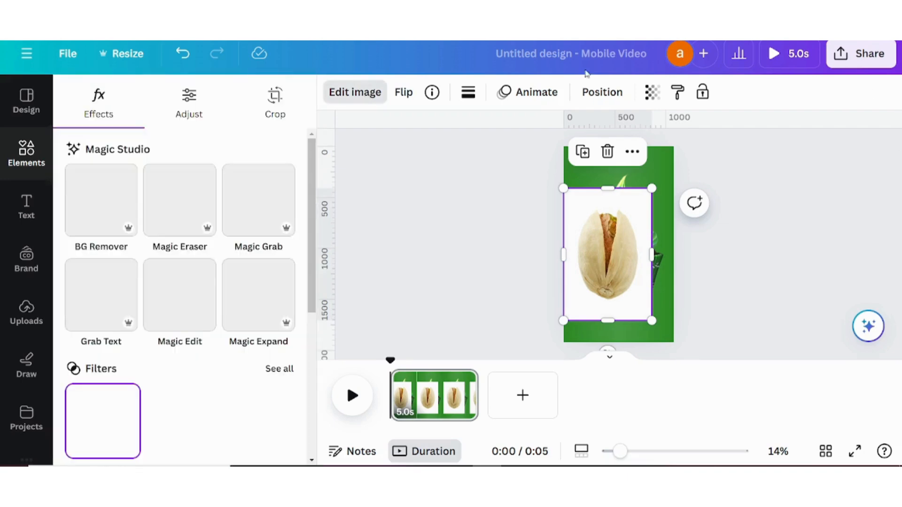
pyautogui.click(100, 215)
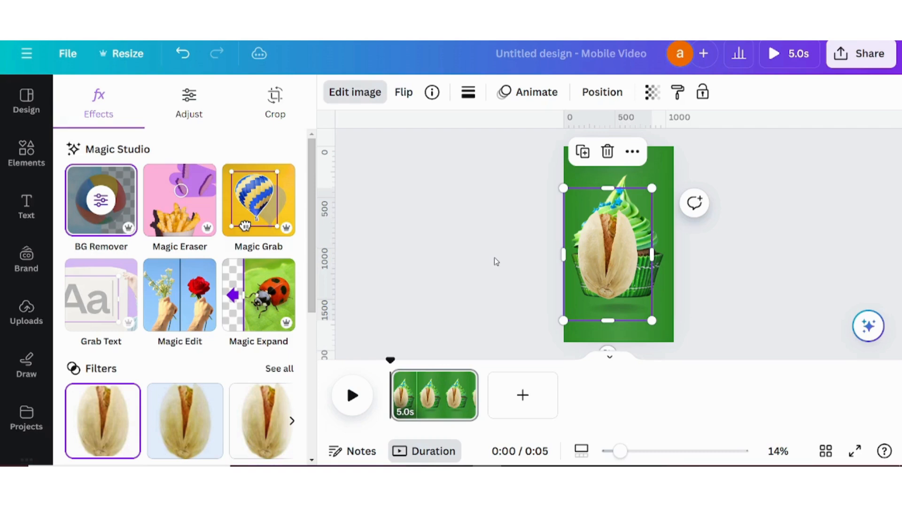
# Blur the whole pistachio image with an intensity of 43.
pyautogui.click(367, 102)
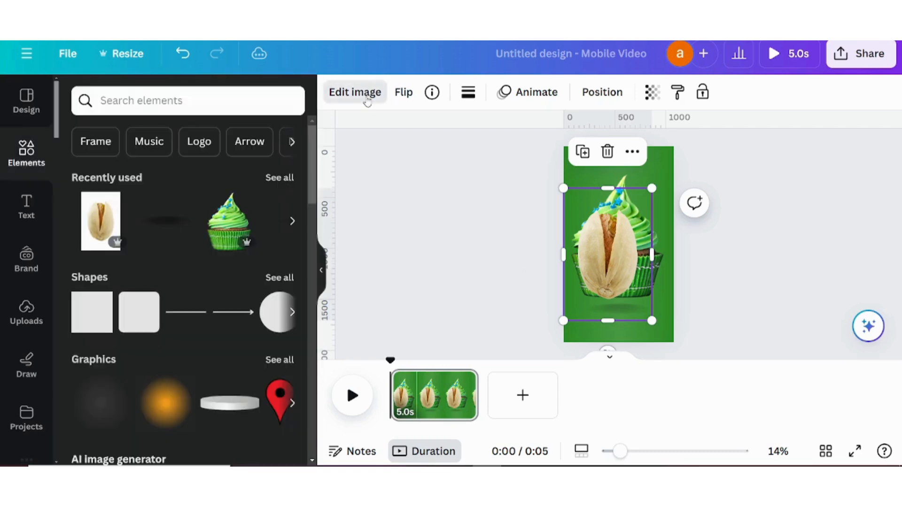
pyautogui.scroll(-4, 247, 301)
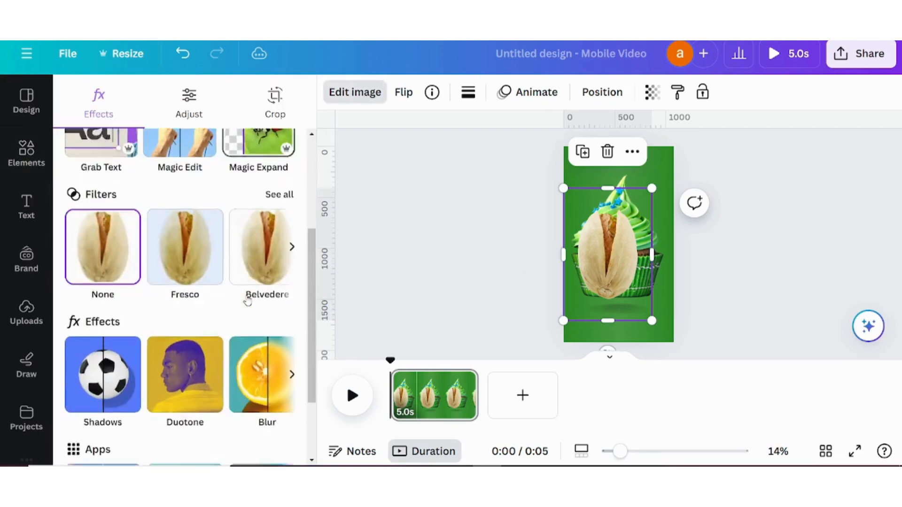
pyautogui.scroll(-1, 248, 302)
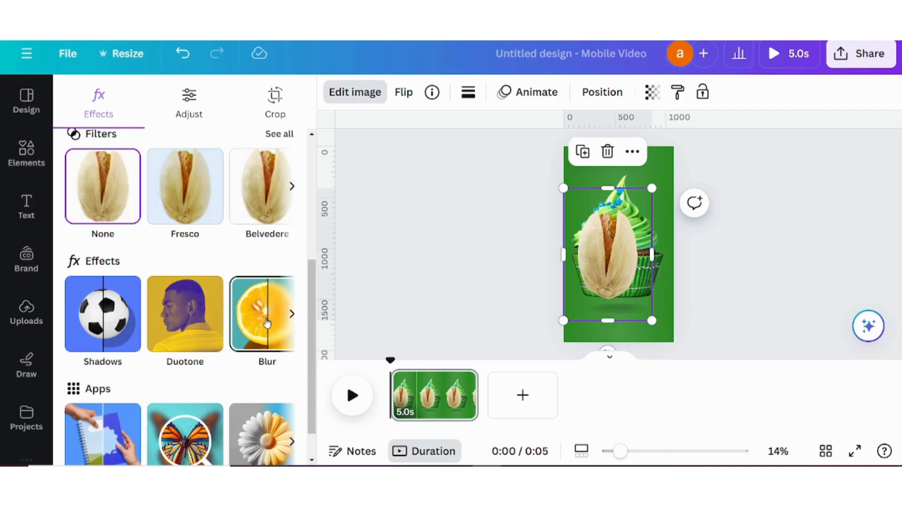
pyautogui.click(266, 322)
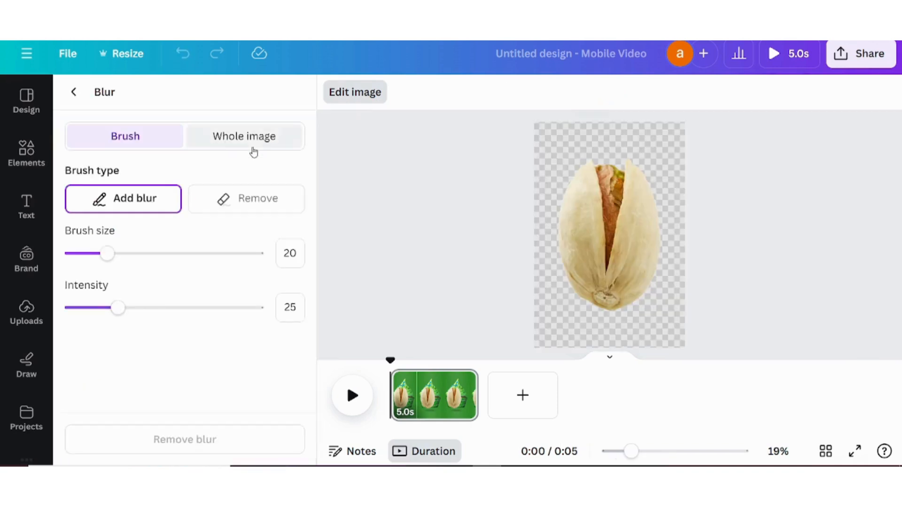
pyautogui.click(248, 140)
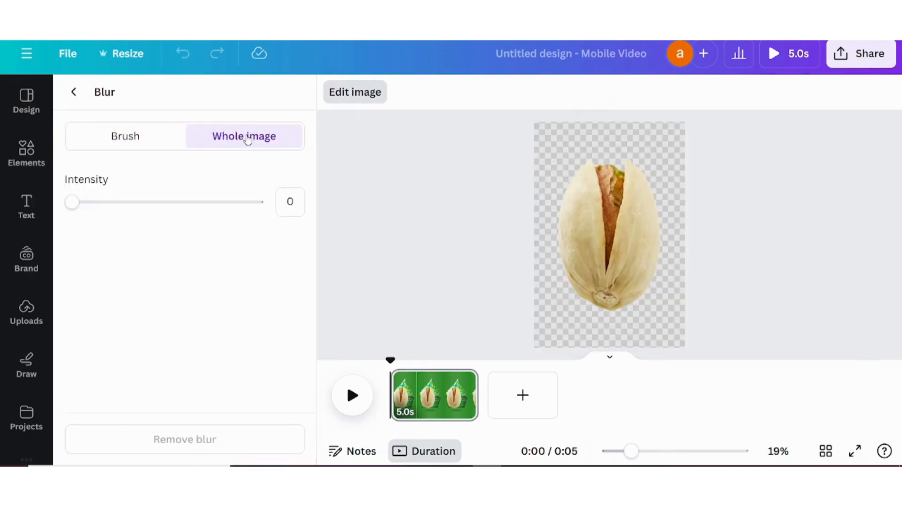
pyautogui.moveTo(82, 206); pyautogui.dragTo(152, 207)
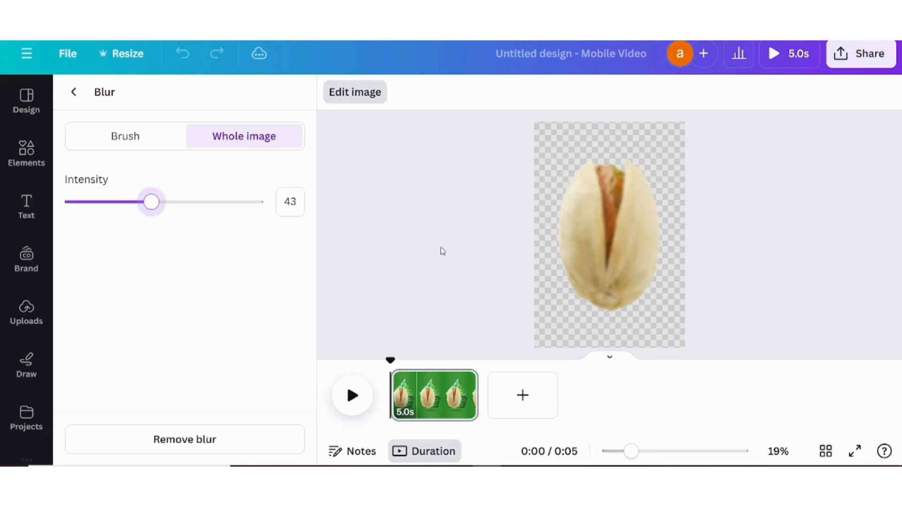
pyautogui.click(357, 94)
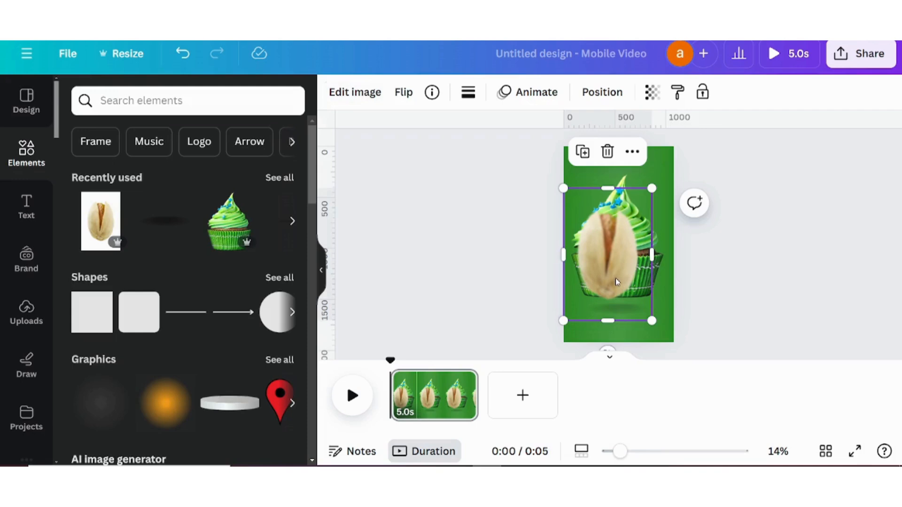
# Shrink the pistachio to a small size near the page's upper-left corner and tilt it diagonally.
pyautogui.moveTo(617, 281); pyautogui.dragTo(628, 260)
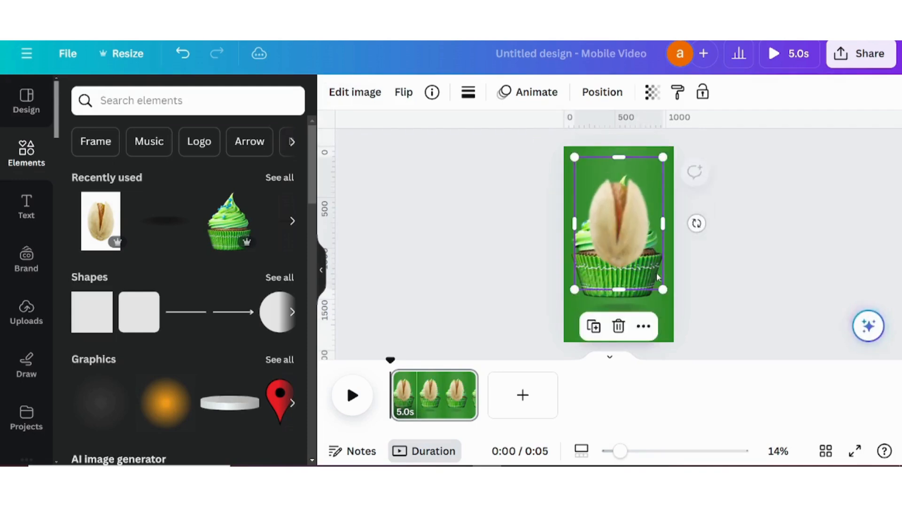
pyautogui.moveTo(663, 289); pyautogui.dragTo(600, 193)
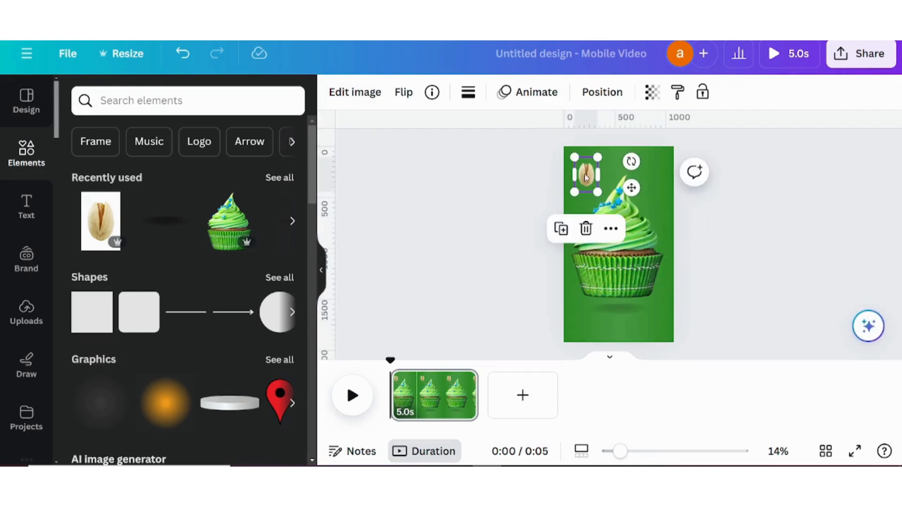
pyautogui.moveTo(638, 170); pyautogui.dragTo(633, 191)
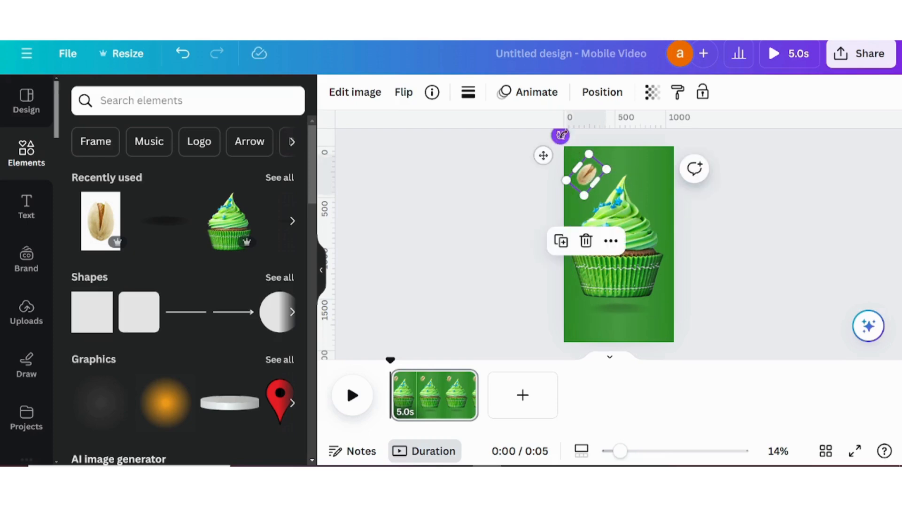
pyautogui.moveTo(560, 135)
pyautogui.mouseDown()
pyautogui.moveTo(586, 145)
pyautogui.moveTo(557, 143)
pyautogui.moveTo(566, 145)
pyautogui.mouseUp()
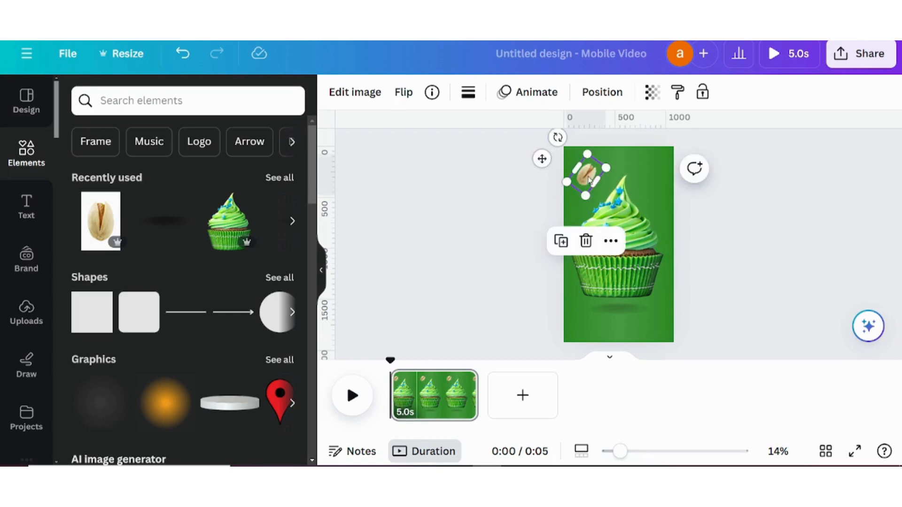
# Scatter copies of the small pistachio over the page, rotating one and placing it in the lower-right corner.
pyautogui.moveTo(589, 180); pyautogui.dragTo(543, 257)
pyautogui.click(650, 271)
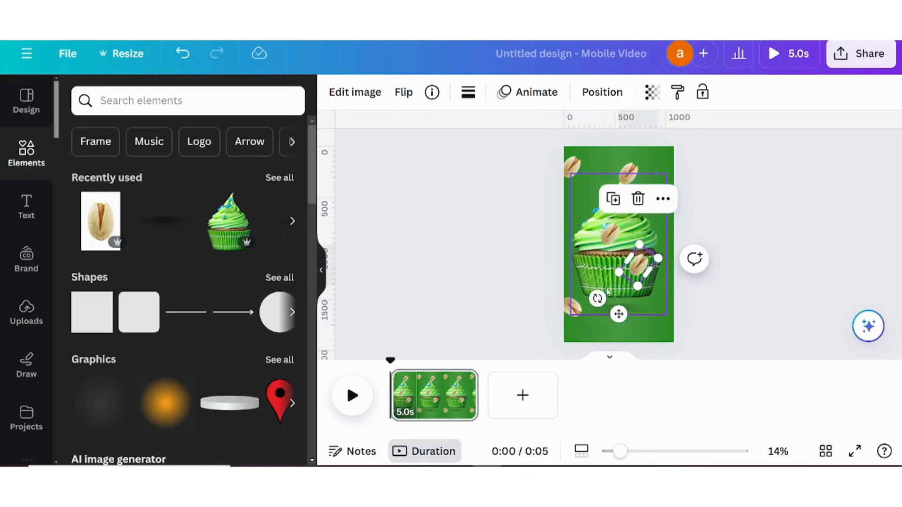
pyautogui.moveTo(597, 298); pyautogui.dragTo(665, 322)
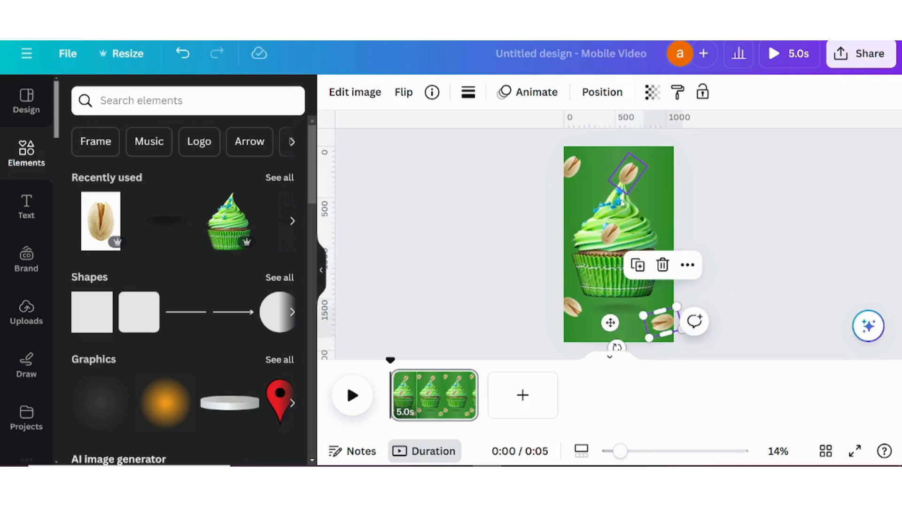
# Rotate and spread the remaining pistachio copies along the page's top, right and left edges around the cupcake.
pyautogui.click(628, 173)
pyautogui.moveTo(641, 138); pyautogui.dragTo(677, 218)
pyautogui.moveTo(628, 173); pyautogui.dragTo(663, 180)
pyautogui.moveTo(606, 237); pyautogui.dragTo(619, 170)
pyautogui.moveTo(590, 131); pyautogui.dragTo(671, 242)
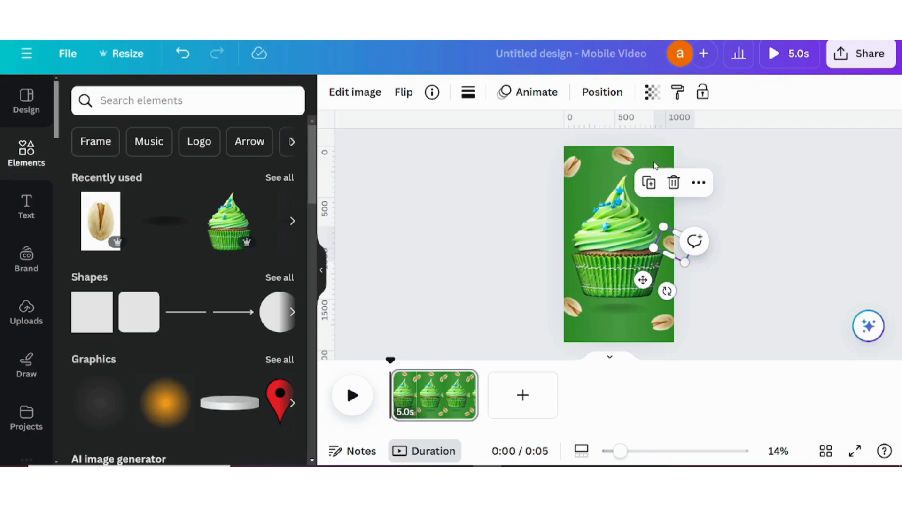
pyautogui.hotkey('ctrl', 'z')
pyautogui.moveTo(669, 185); pyautogui.dragTo(579, 225)
pyautogui.click(521, 235)
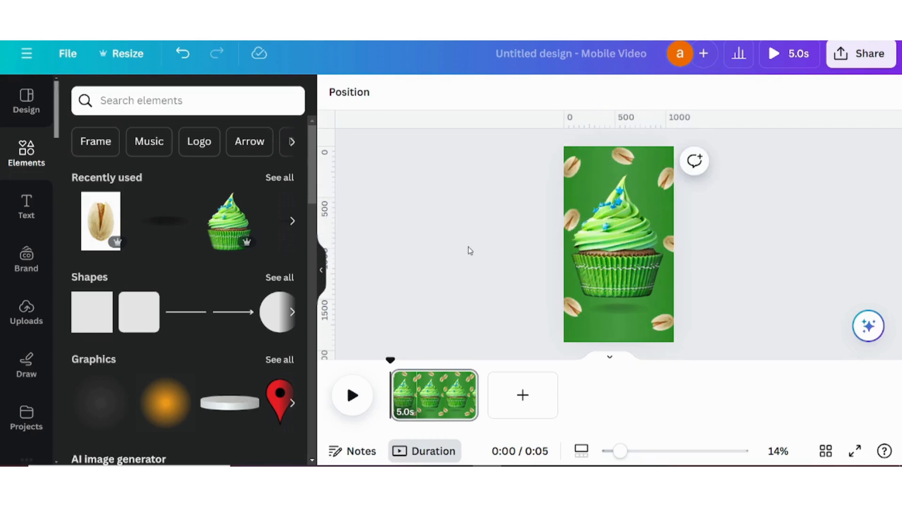
# Adjust the lower-right pistachio's placement, then rotate the one above the cupcake and move it to the upper-right edge.
pyautogui.moveTo(638, 264); pyautogui.dragTo(661, 316)
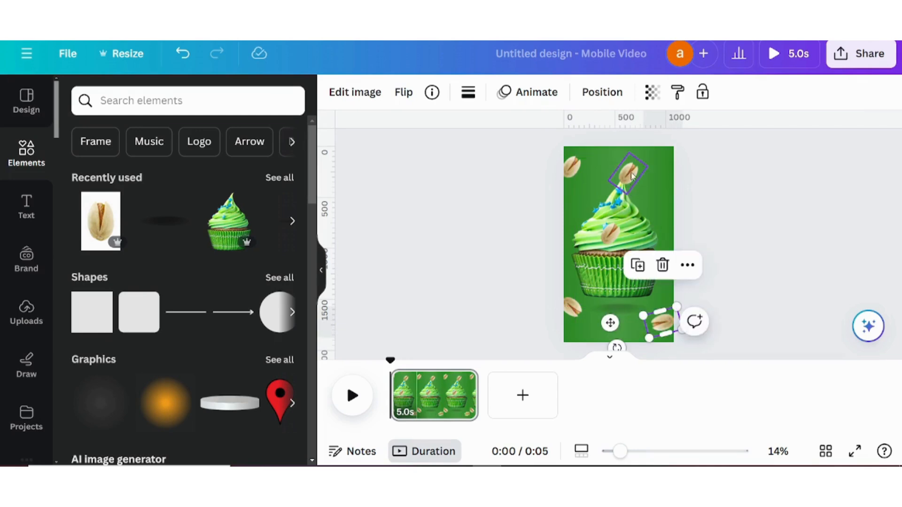
pyautogui.click(632, 176)
pyautogui.moveTo(598, 136); pyautogui.dragTo(653, 188)
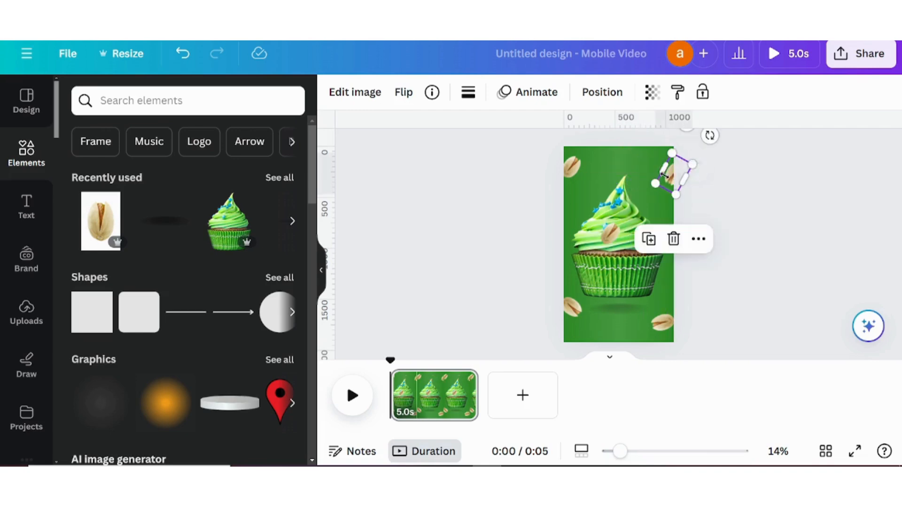
pyautogui.click(483, 272)
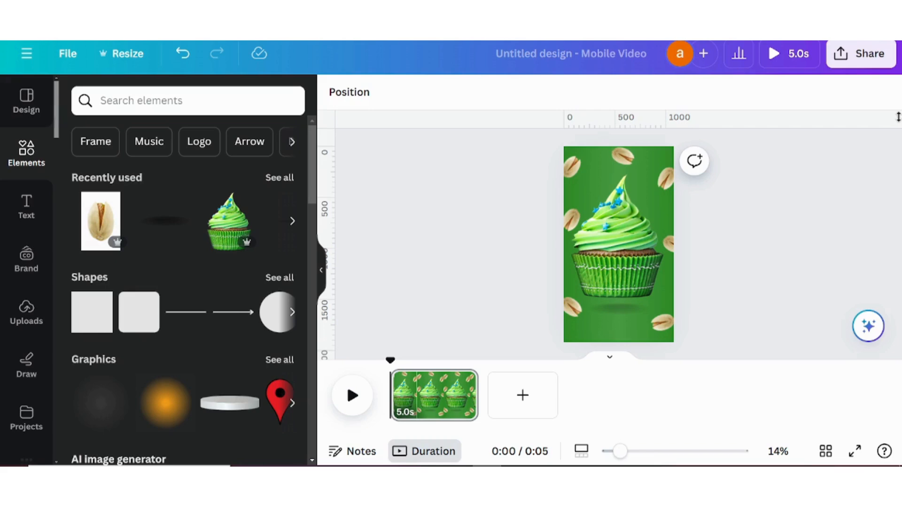
# Fully lock the grouped cupcake and shadow.
pyautogui.click(637, 268)
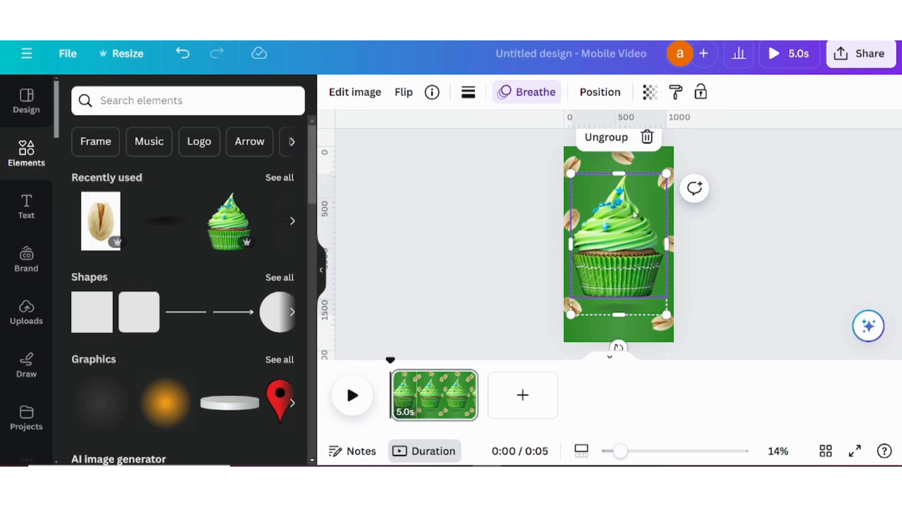
pyautogui.rightClick(618, 279)
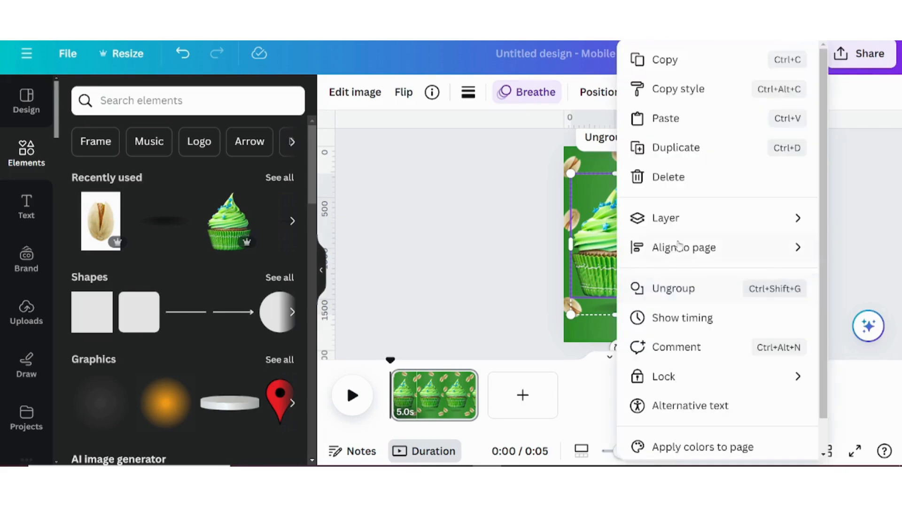
pyautogui.moveTo(662, 381)
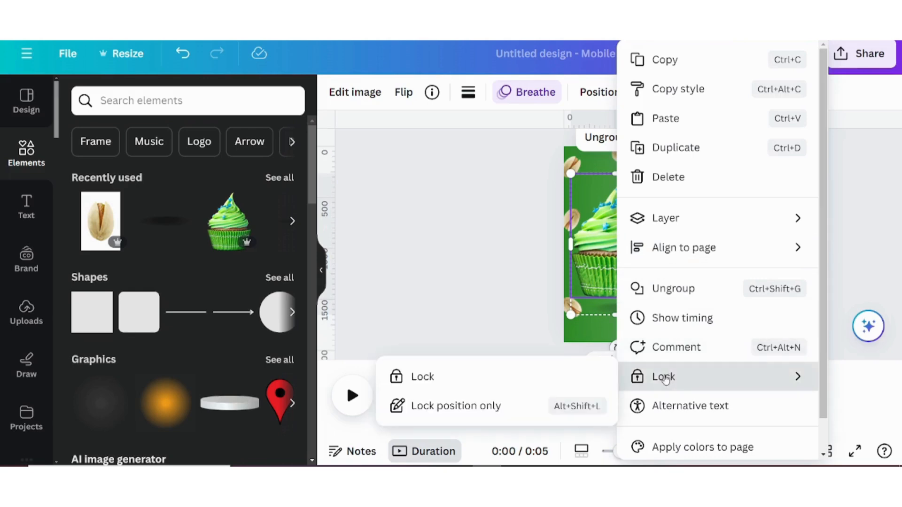
pyautogui.click(422, 377)
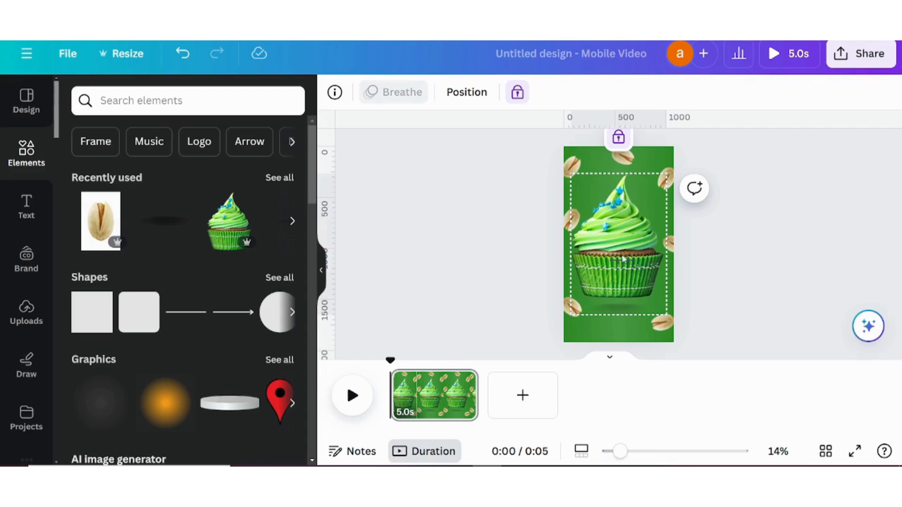
pyautogui.click(617, 278)
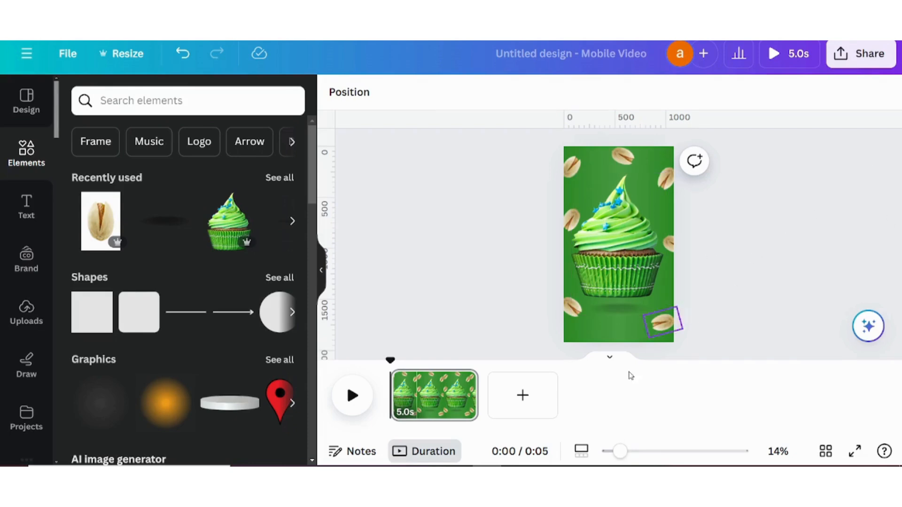
# Select all the pistachios together, shrink them into a small cluster and place it over the middle of the cupcake.
pyautogui.moveTo(559, 140); pyautogui.dragTo(678, 350)
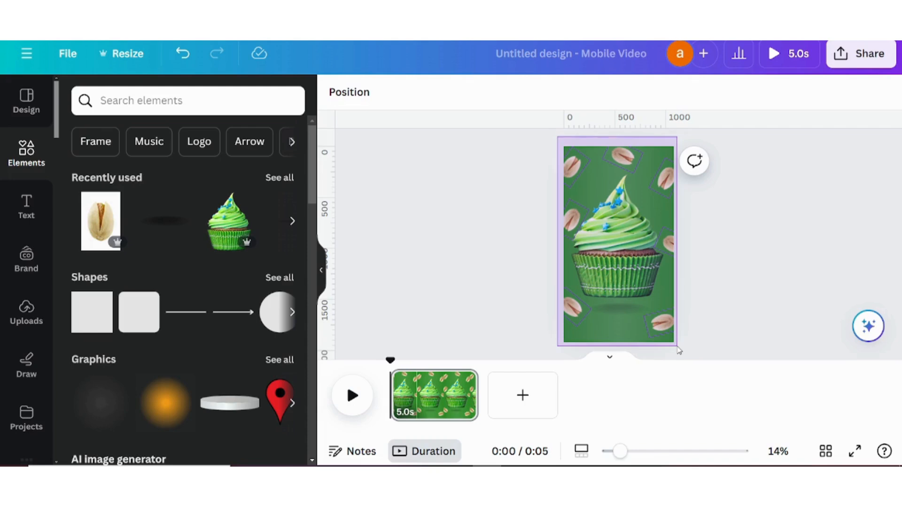
pyautogui.moveTo(679, 350); pyautogui.dragTo(678, 350)
pyautogui.moveTo(549, 138); pyautogui.dragTo(612, 246)
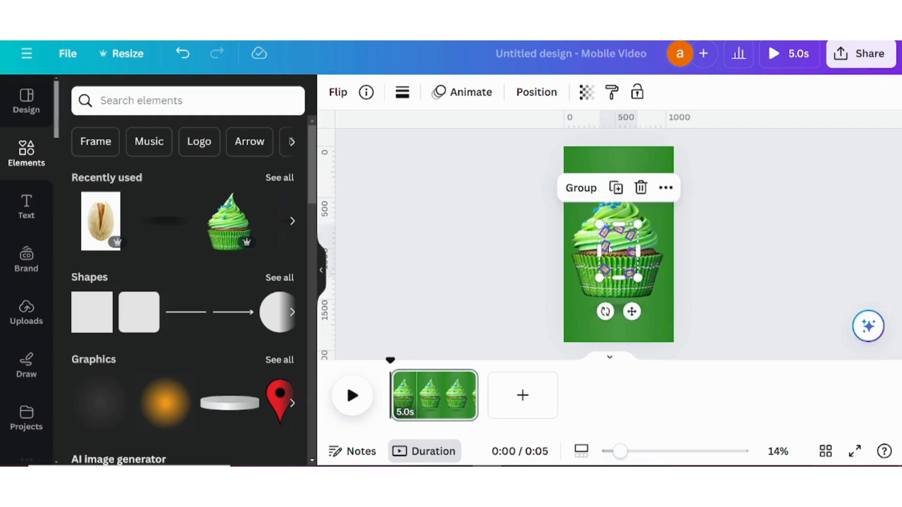
pyautogui.click(544, 170)
# Unlock the grouped cupcake and shadow and bring the group to the top layer, in front of the pistachios.
pyautogui.click(617, 214)
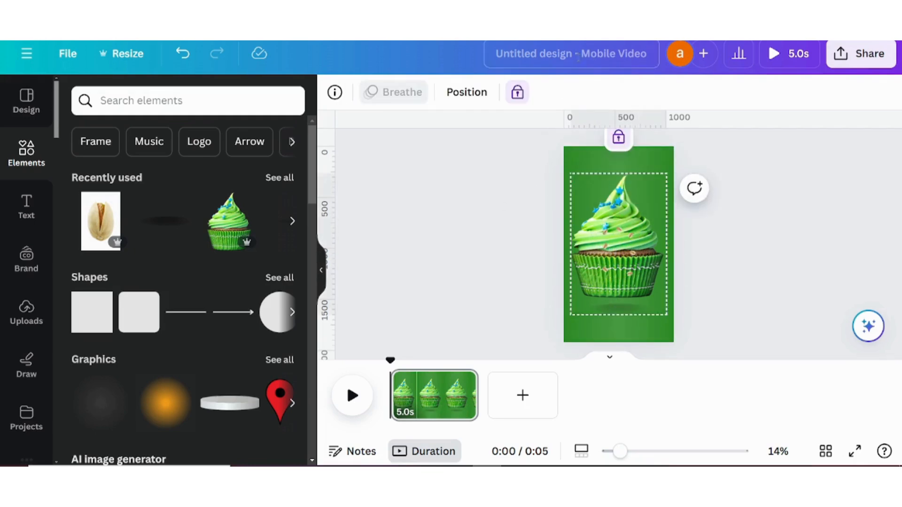
pyautogui.click(482, 93)
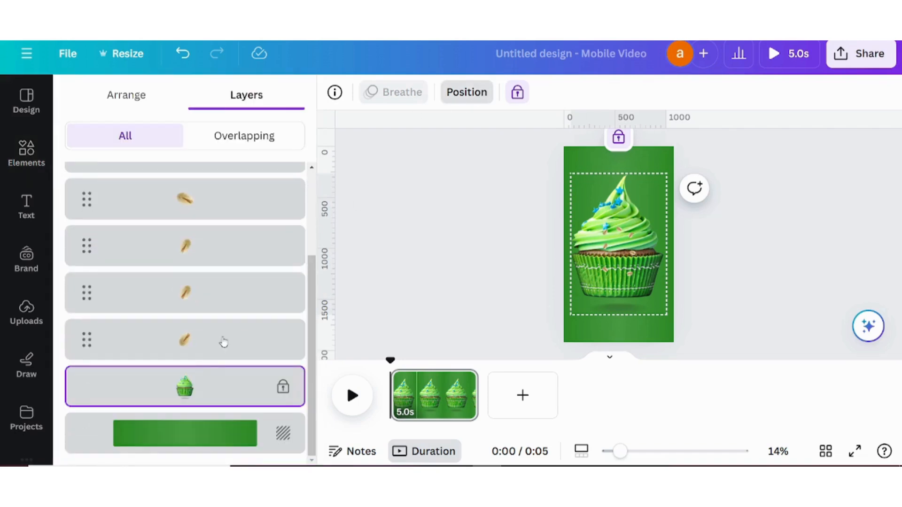
pyautogui.click(282, 389)
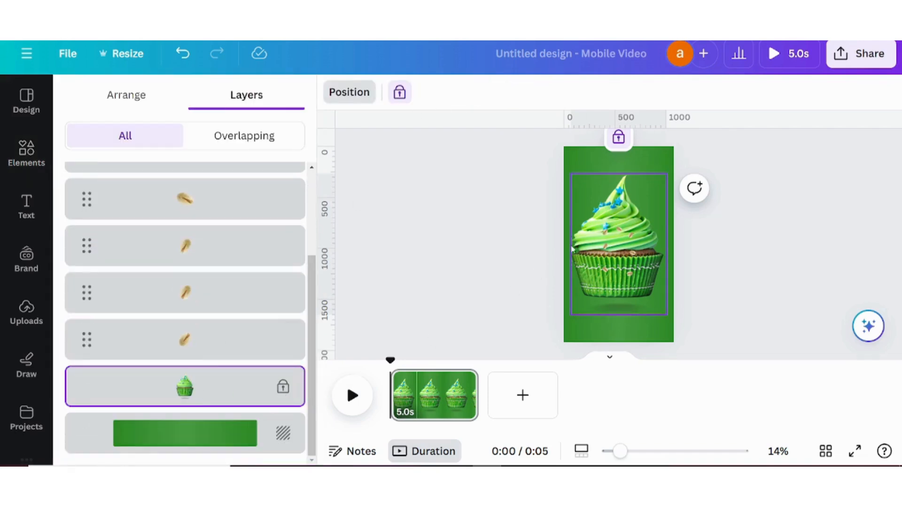
pyautogui.click(618, 137)
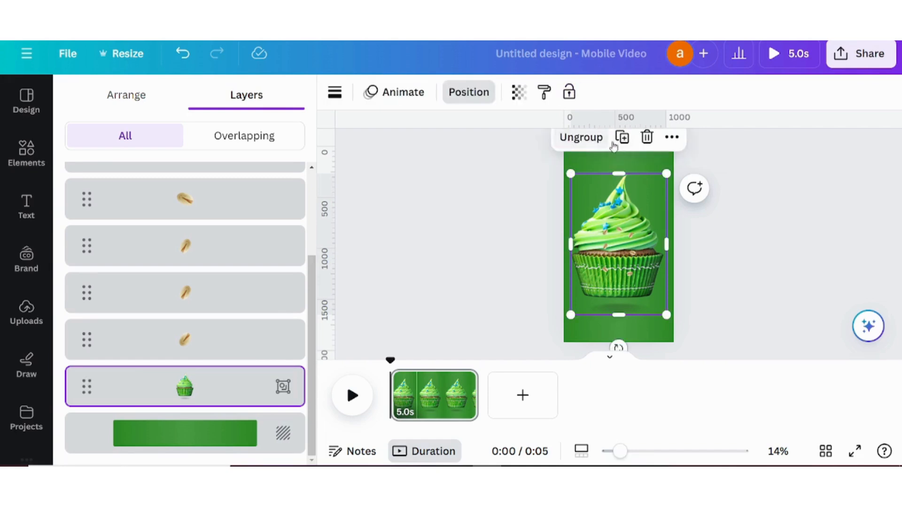
pyautogui.moveTo(172, 376); pyautogui.dragTo(191, 166)
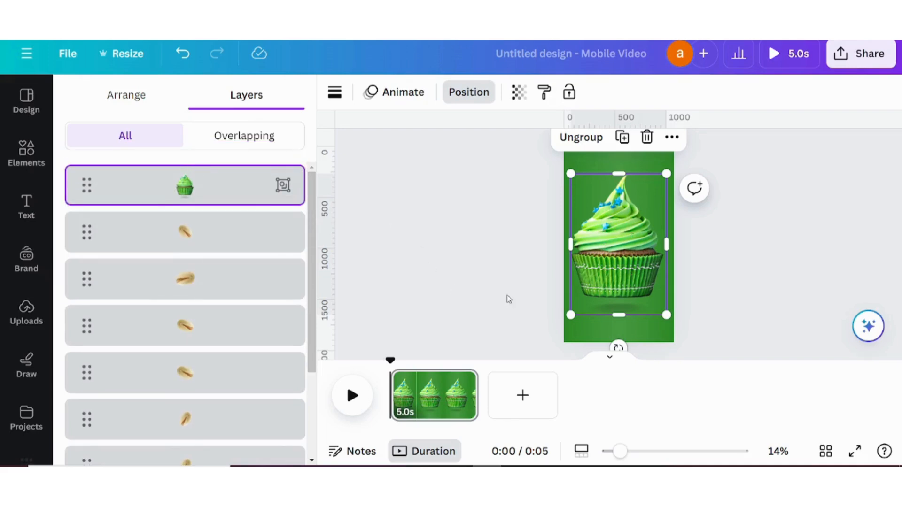
# Duplicate the cupcake page in the timeline and return to the first page.
pyautogui.click(445, 399)
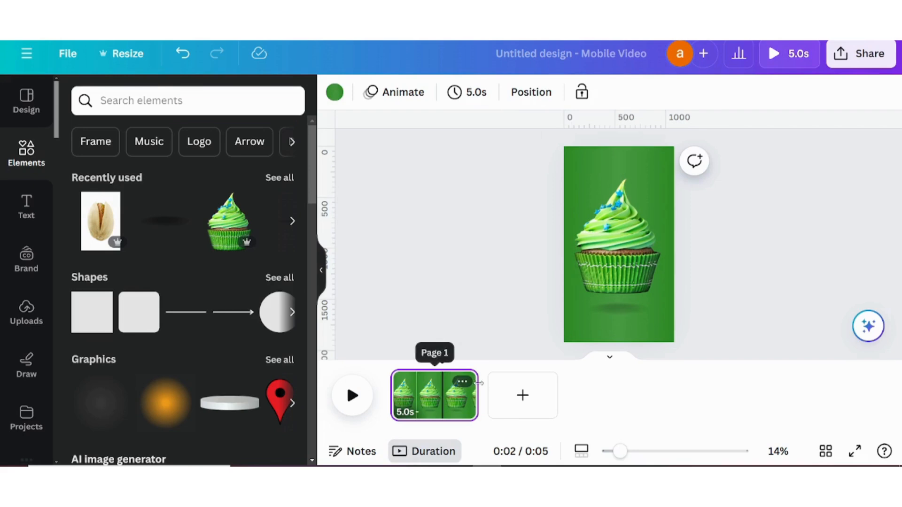
pyautogui.moveTo(479, 383); pyautogui.dragTo(477, 382)
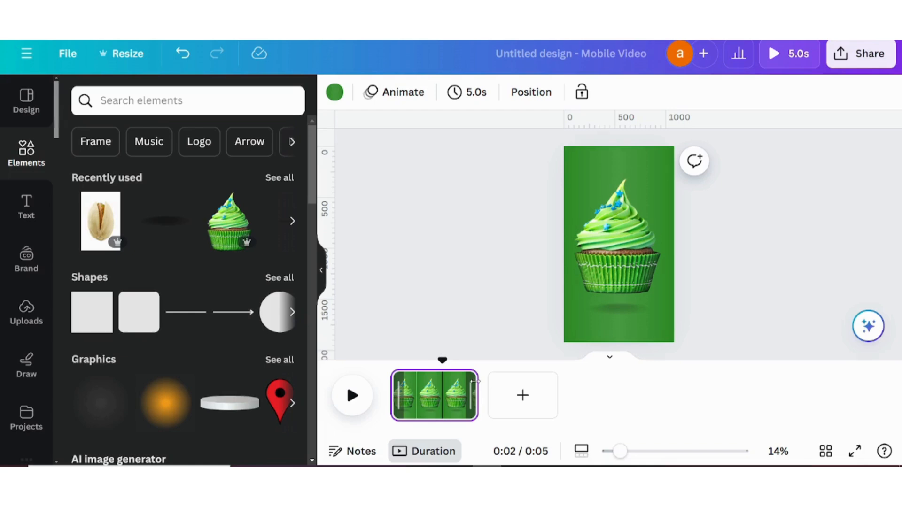
pyautogui.hotkey('ctrl', 'd')
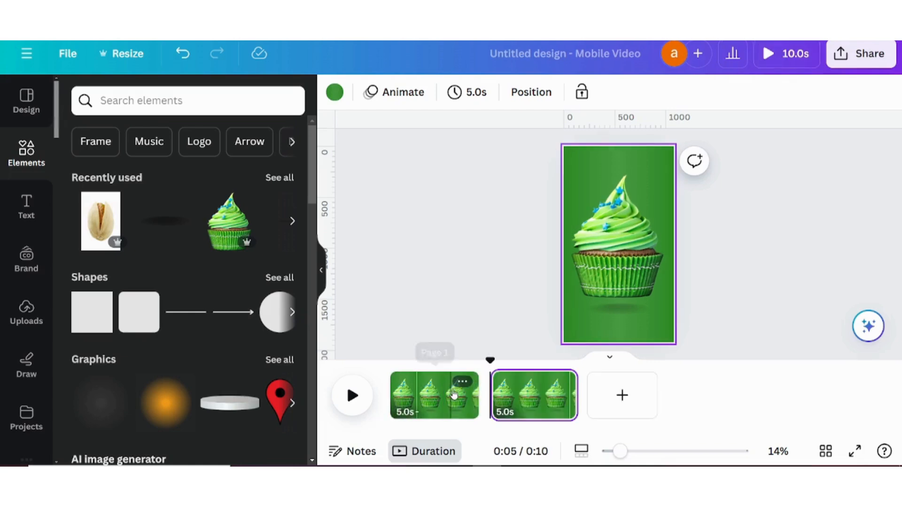
pyautogui.click(434, 400)
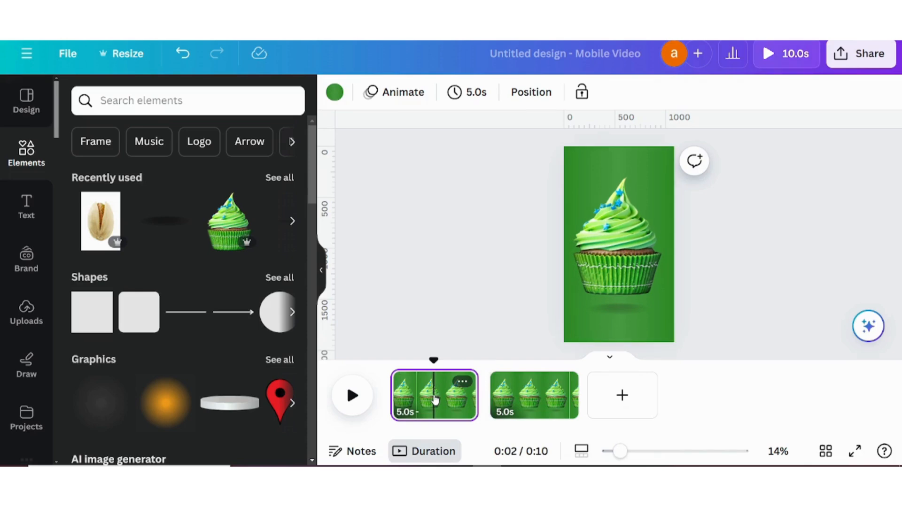
pyautogui.rightClick(434, 399)
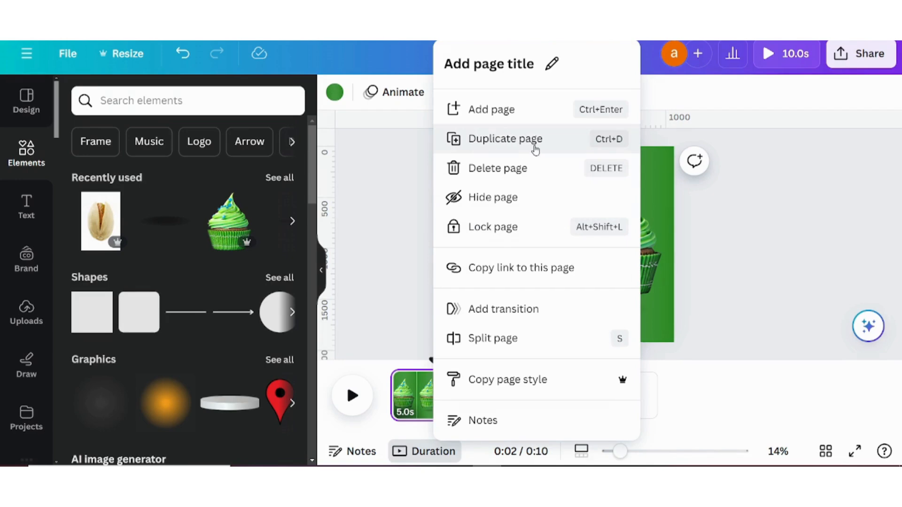
pyautogui.click(399, 196)
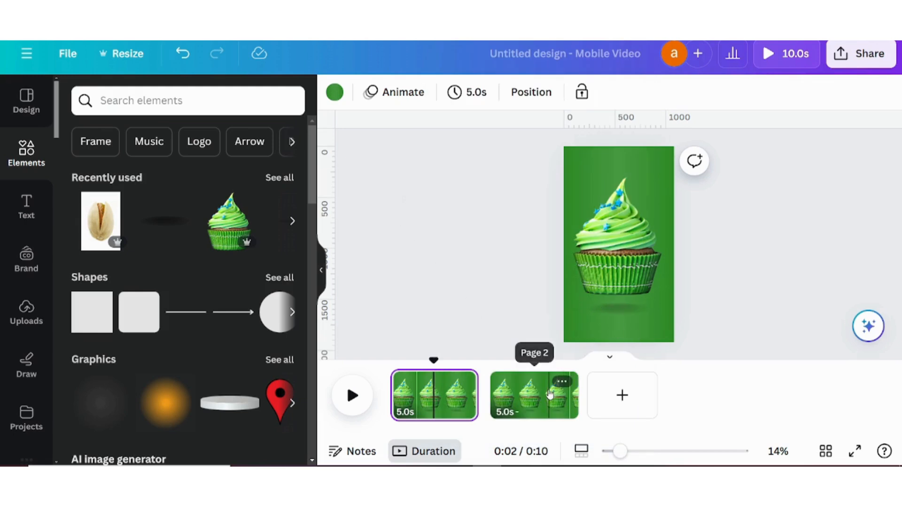
# Send the cupcake group on the first page behind the pistachios, directly above the background layer.
pyautogui.click(620, 263)
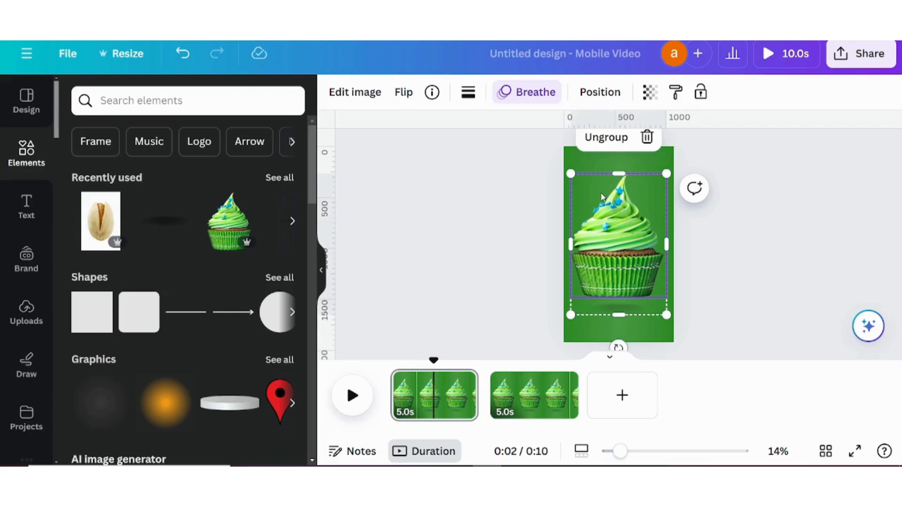
pyautogui.click(595, 92)
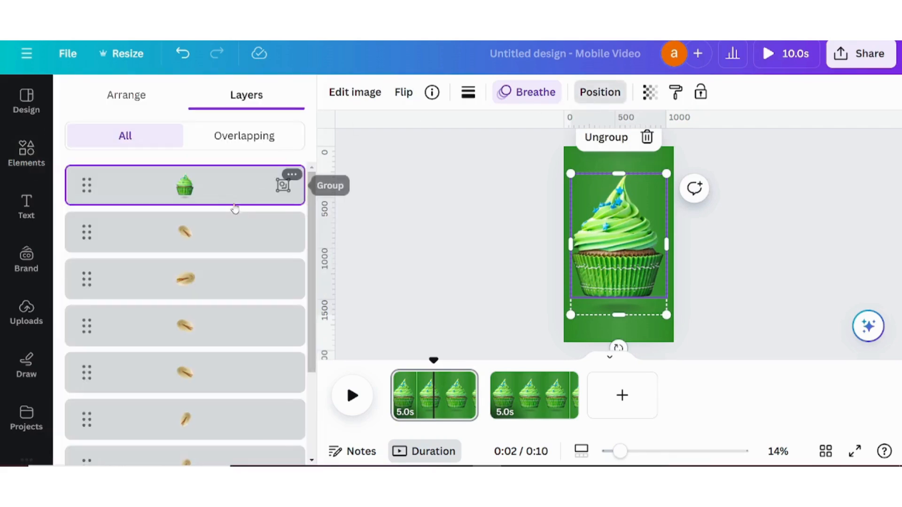
pyautogui.moveTo(195, 189); pyautogui.dragTo(197, 408)
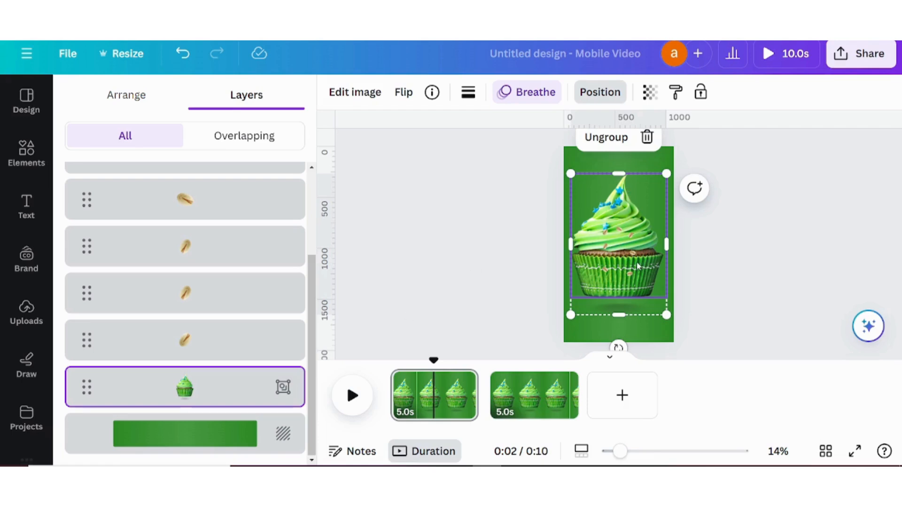
pyautogui.click(500, 241)
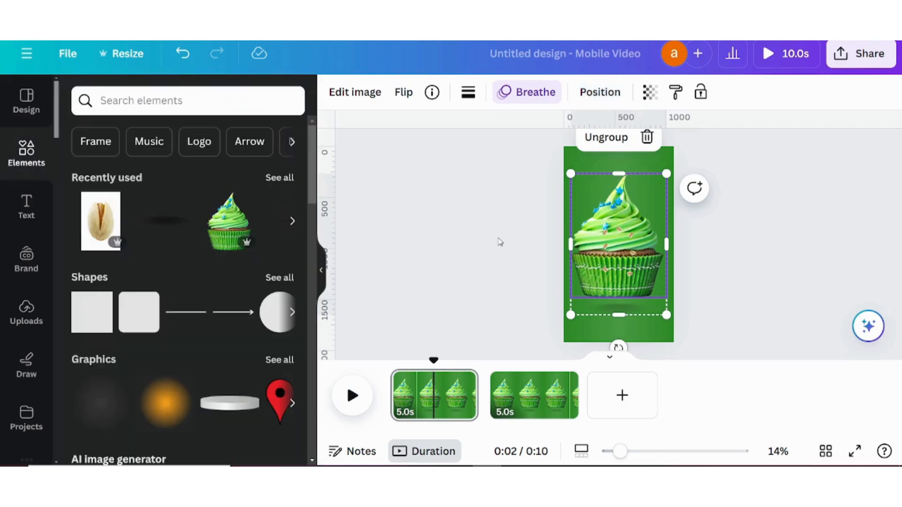
# Fully lock the cupcake and shadow group on the first page, undoing any accidental shift.
pyautogui.click(622, 249)
pyautogui.moveTo(641, 287); pyautogui.dragTo(652, 300)
pyautogui.hotkey('ctrl', 'z')
pyautogui.rightClick(609, 193)
pyautogui.moveTo(658, 383)
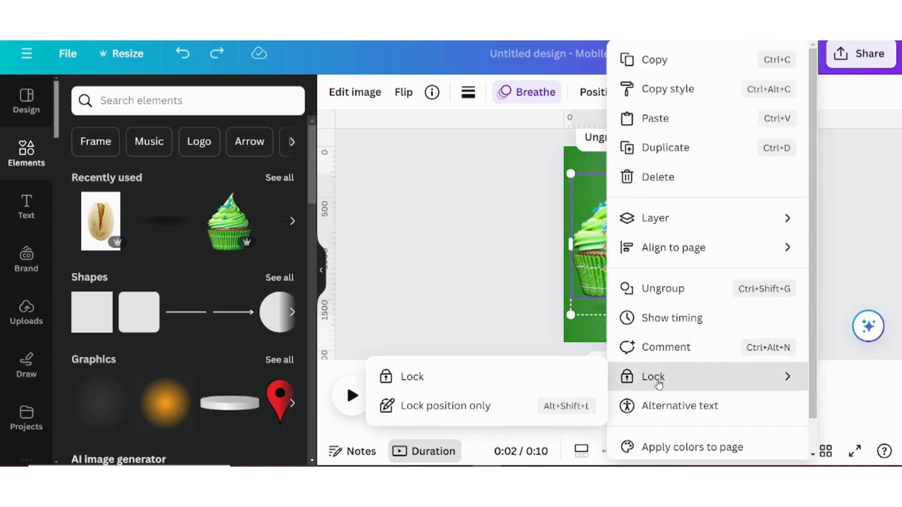
pyautogui.click(412, 377)
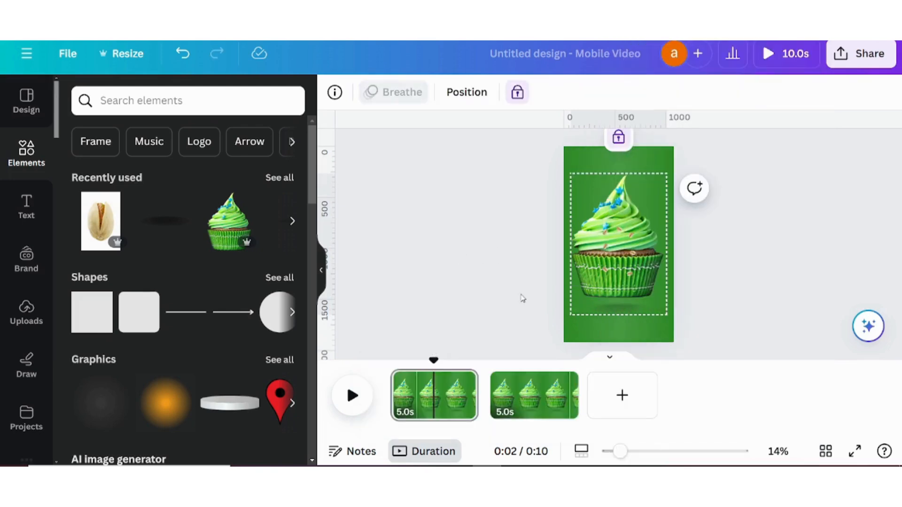
# Select all the clustered pistachios and enlarge them together until they spread around the edges of the page.
pyautogui.click(515, 222)
pyautogui.click(618, 230)
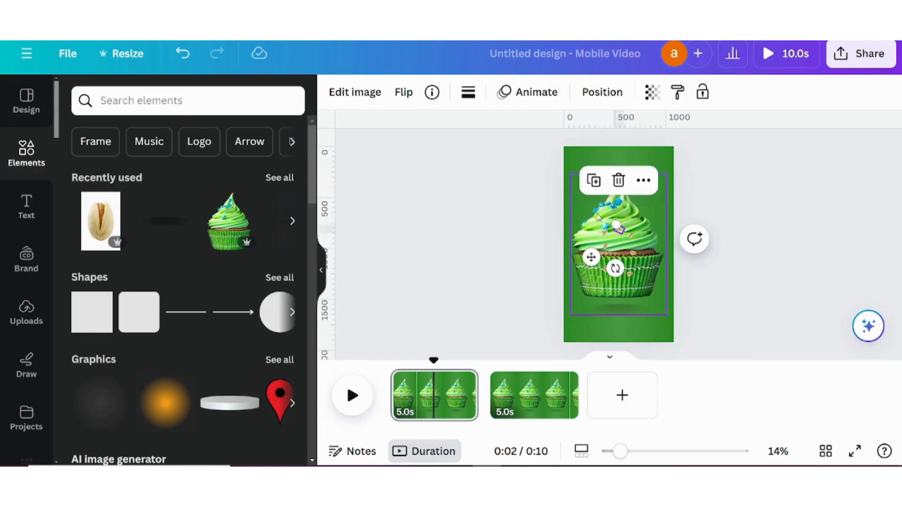
pyautogui.moveTo(562, 196); pyautogui.dragTo(641, 297)
pyautogui.moveTo(638, 224); pyautogui.dragTo(701, 136)
pyautogui.moveTo(599, 277); pyautogui.dragTo(557, 385)
pyautogui.moveTo(610, 257)
pyautogui.mouseDown()
pyautogui.moveTo(611, 272)
pyautogui.moveTo(618, 264)
pyautogui.mouseUp()
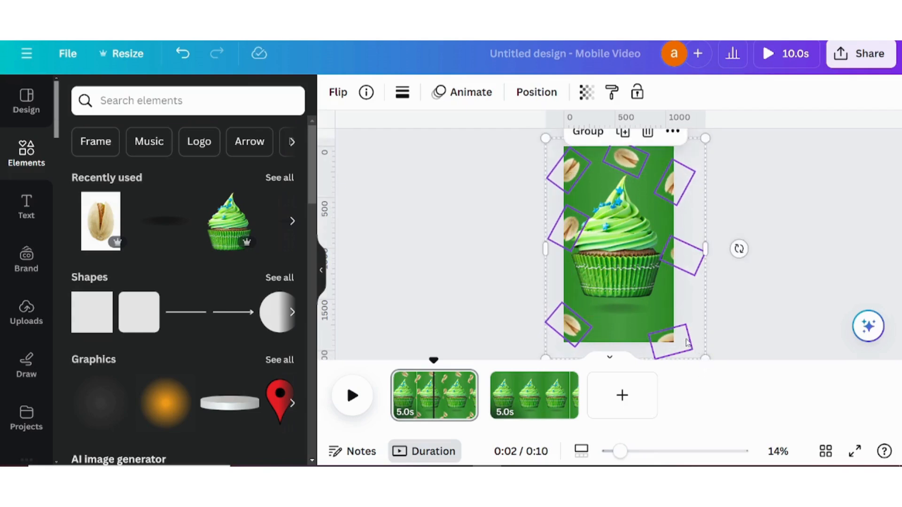
# Fine-tune the size and placement of the selected pistachios so they are partly cut off by the page edges.
pyautogui.moveTo(705, 356); pyautogui.dragTo(658, 328)
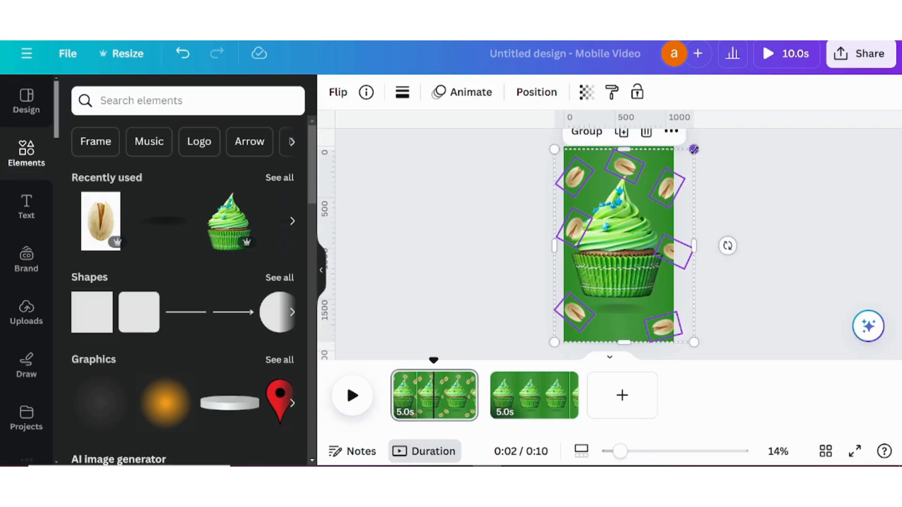
pyautogui.moveTo(693, 148); pyautogui.dragTo(708, 127)
pyautogui.click(659, 304)
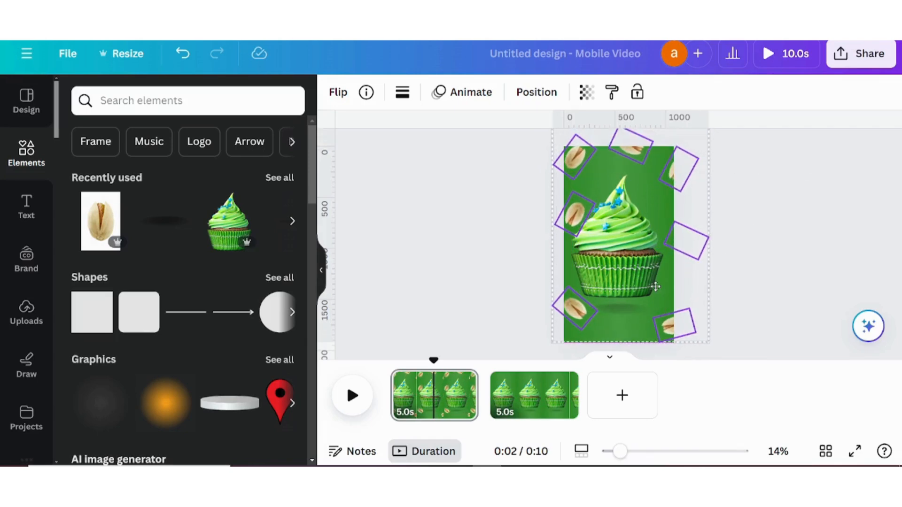
pyautogui.moveTo(660, 304); pyautogui.dragTo(658, 326)
pyautogui.click(769, 264)
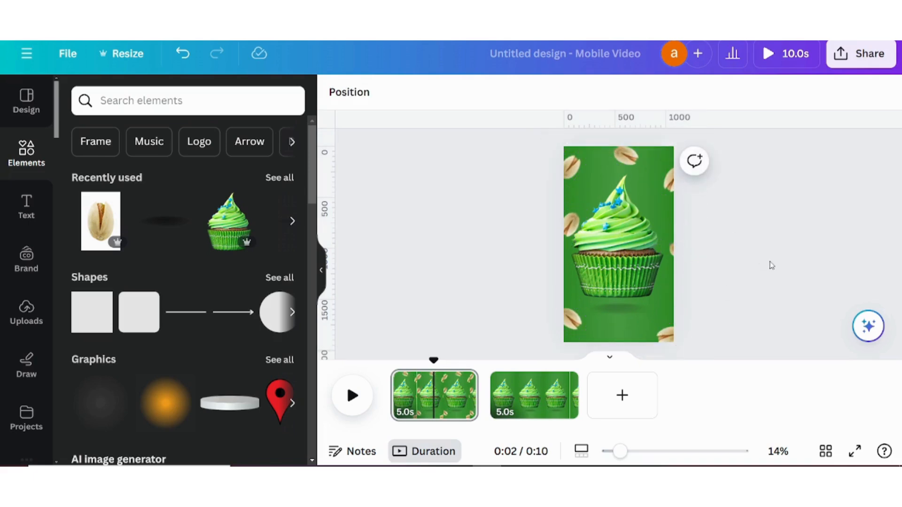
# Unlock the cupcake group on the page with the spread pistachios and remove its Breathe animation.
pyautogui.click(618, 254)
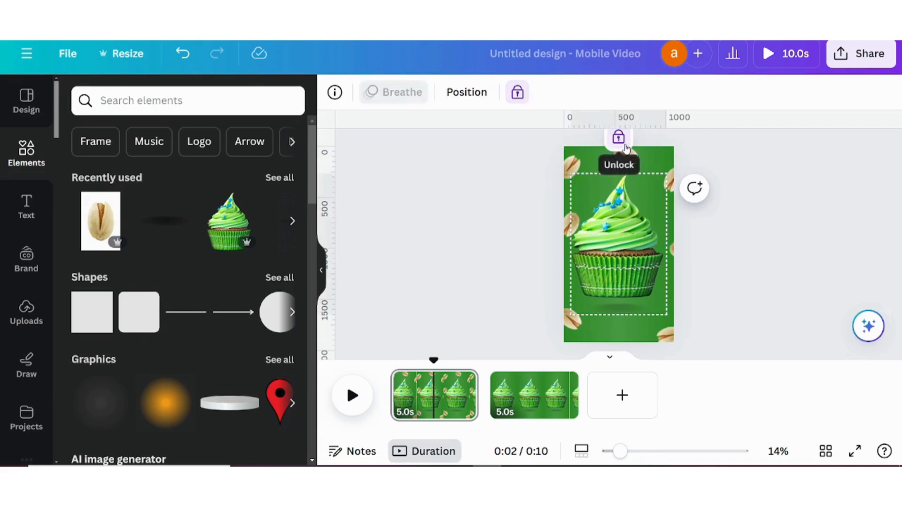
pyautogui.click(620, 141)
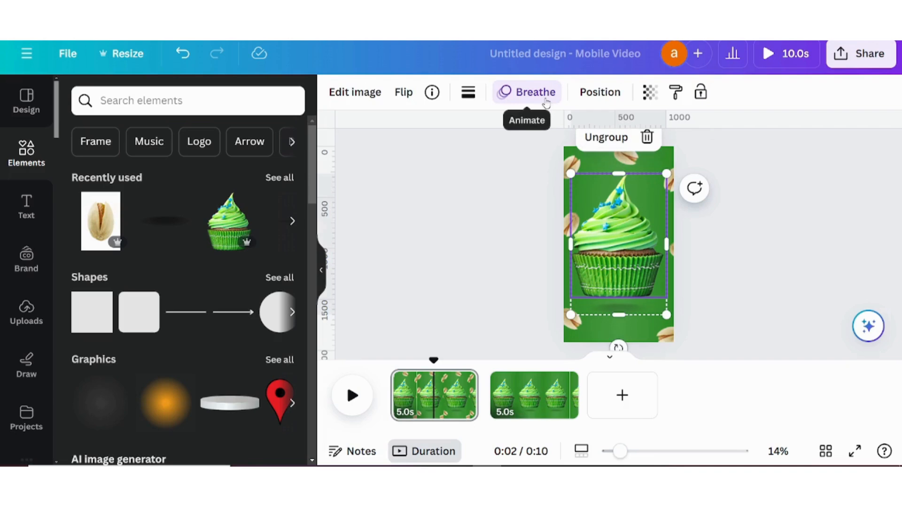
pyautogui.click(545, 101)
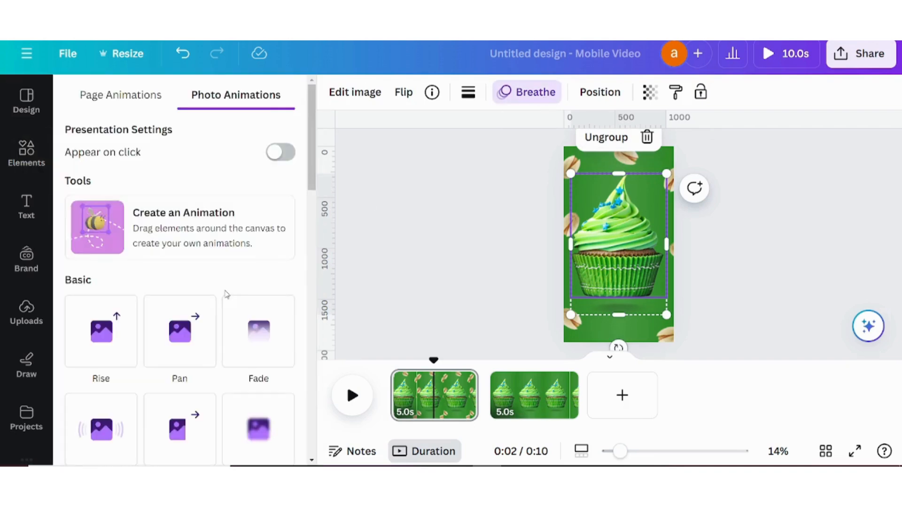
pyautogui.scroll(-5, 225, 313)
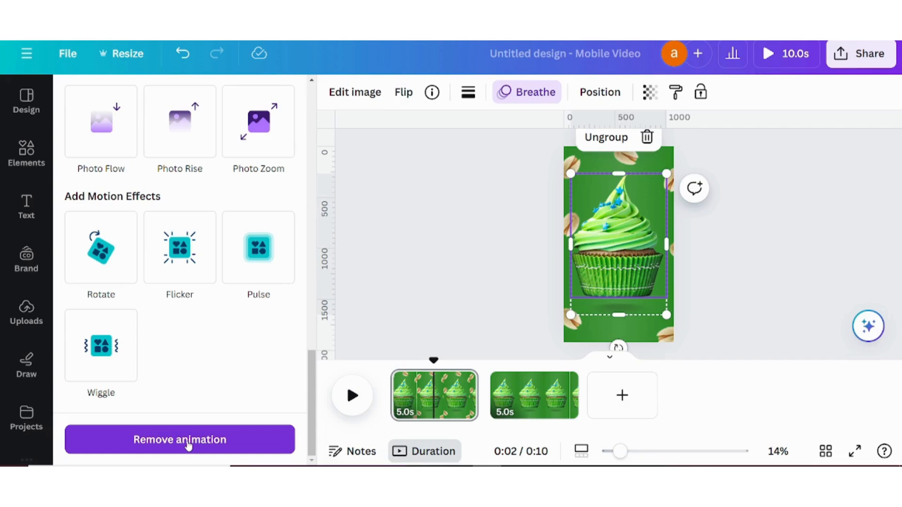
pyautogui.click(188, 442)
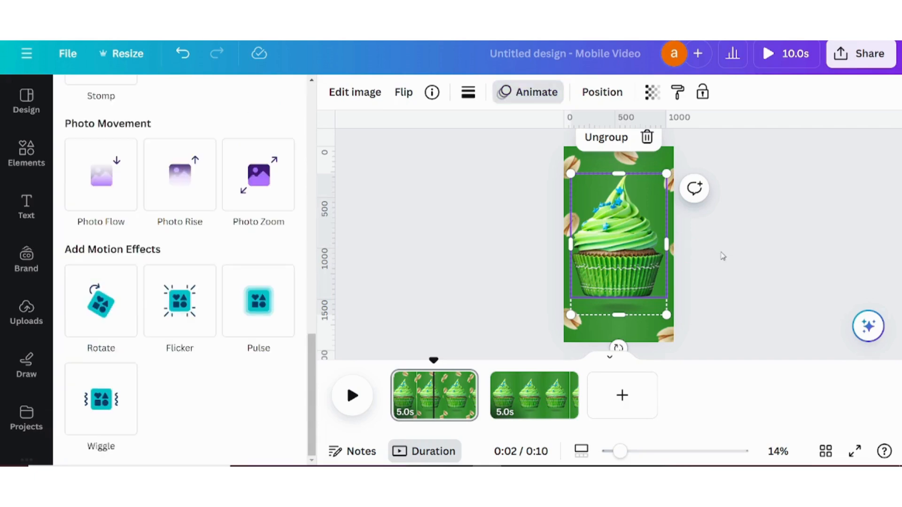
# Move the page with the spread pistachios to second place in the timeline and duplicate it as a third page.
pyautogui.click(536, 401)
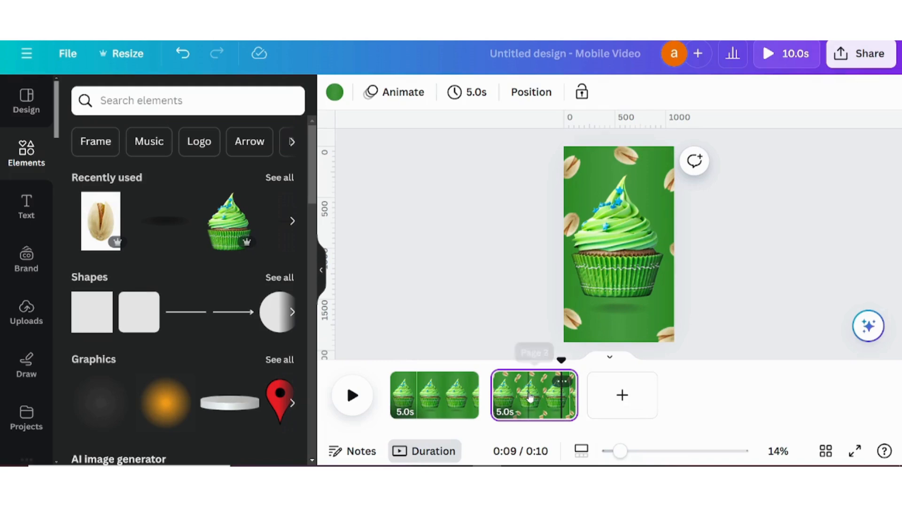
pyautogui.click(530, 398)
pyautogui.click(605, 406)
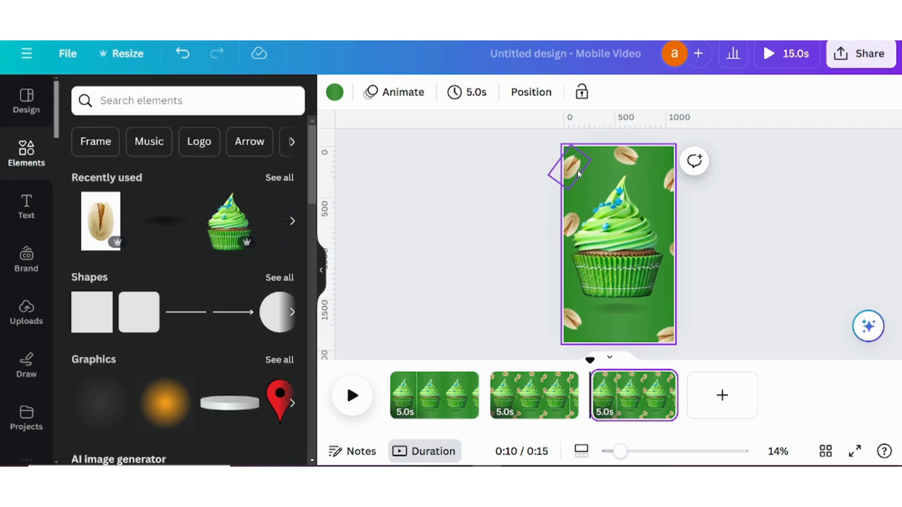
# Fully lock the cupcake group on the third page.
pyautogui.click(610, 231)
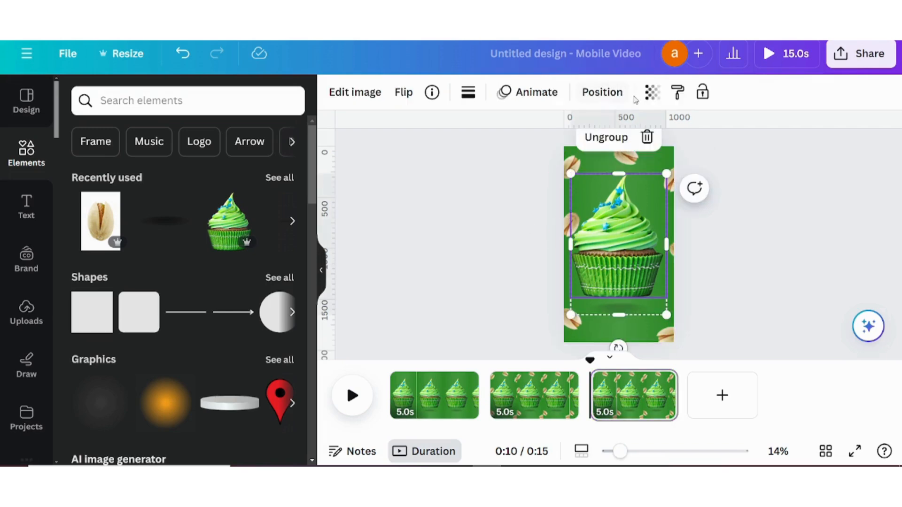
pyautogui.click(594, 93)
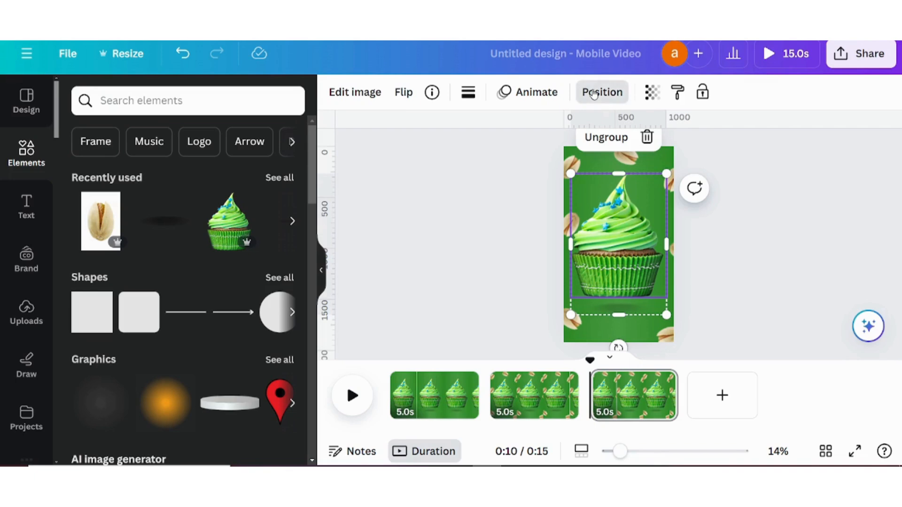
pyautogui.rightClick(625, 244)
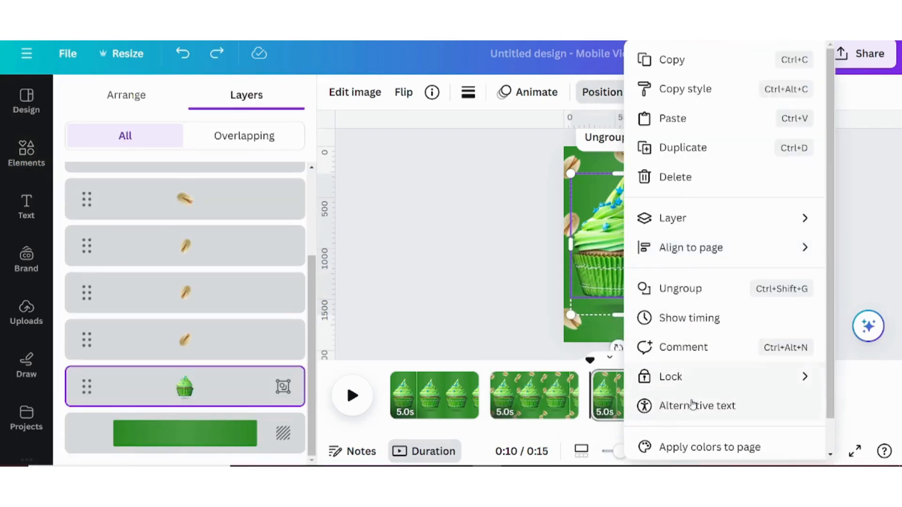
pyautogui.moveTo(674, 380)
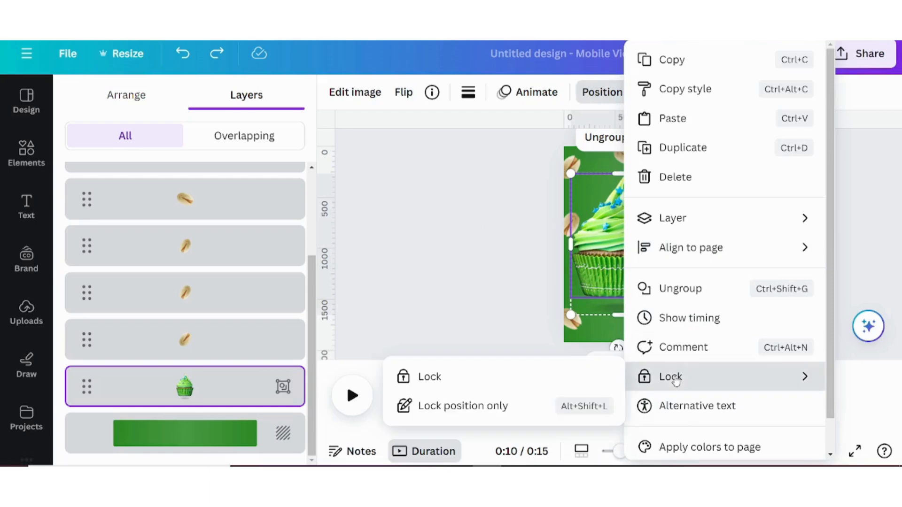
pyautogui.click(454, 376)
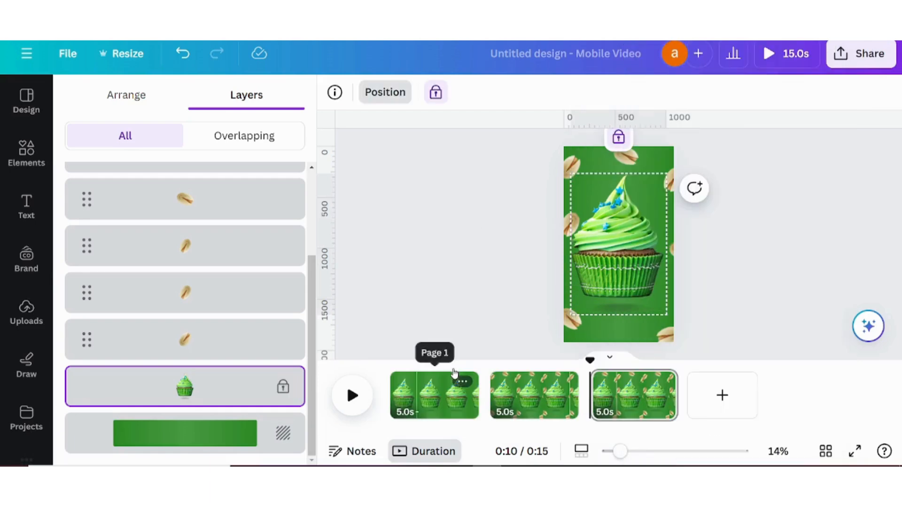
# Select all the pistachios on the third page, shrink them together and place them as a small cluster over the cupcake's centre.
pyautogui.click(534, 309)
pyautogui.moveTo(547, 137); pyautogui.dragTo(702, 350)
pyautogui.moveTo(721, 396); pyautogui.dragTo(606, 214)
pyautogui.moveTo(560, 179); pyautogui.dragTo(604, 254)
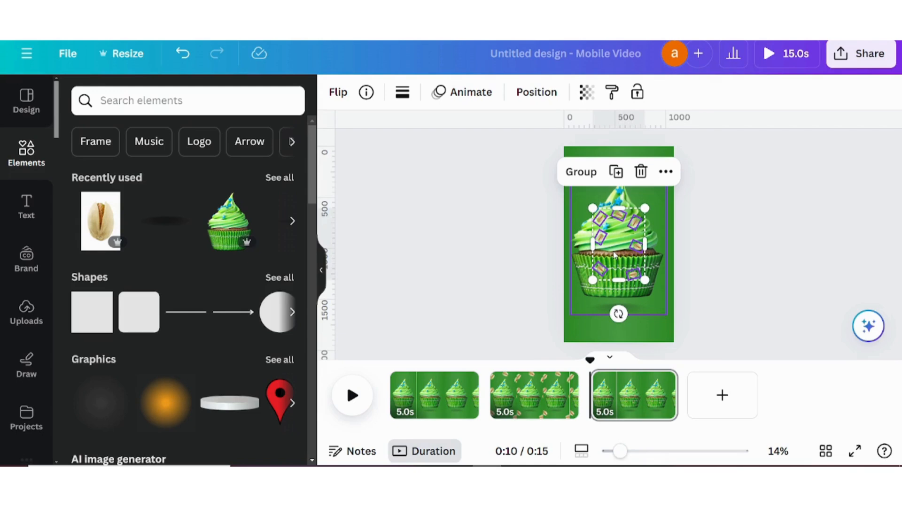
# Unlock the third page's cupcake group and move it to the top of the layer order, in front of the pistachios.
pyautogui.click(554, 93)
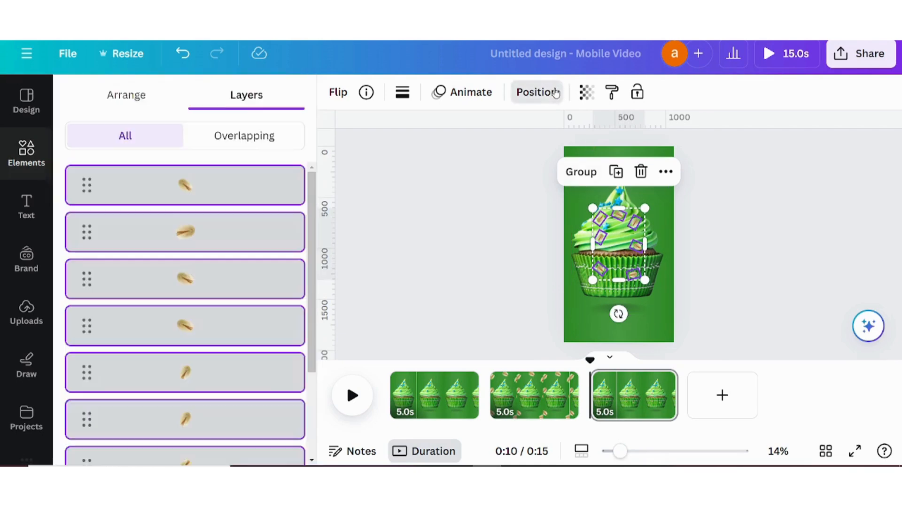
pyautogui.scroll(-3, 284, 352)
pyautogui.click(177, 390)
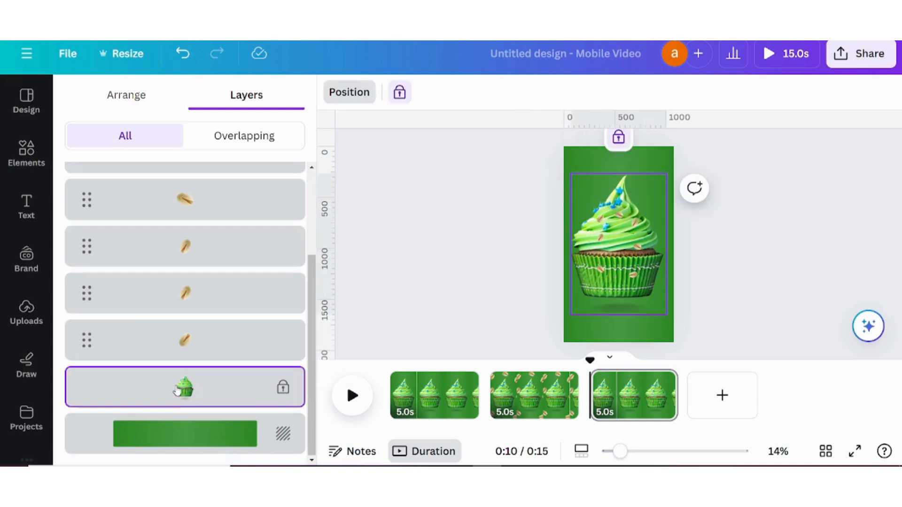
pyautogui.click(619, 138)
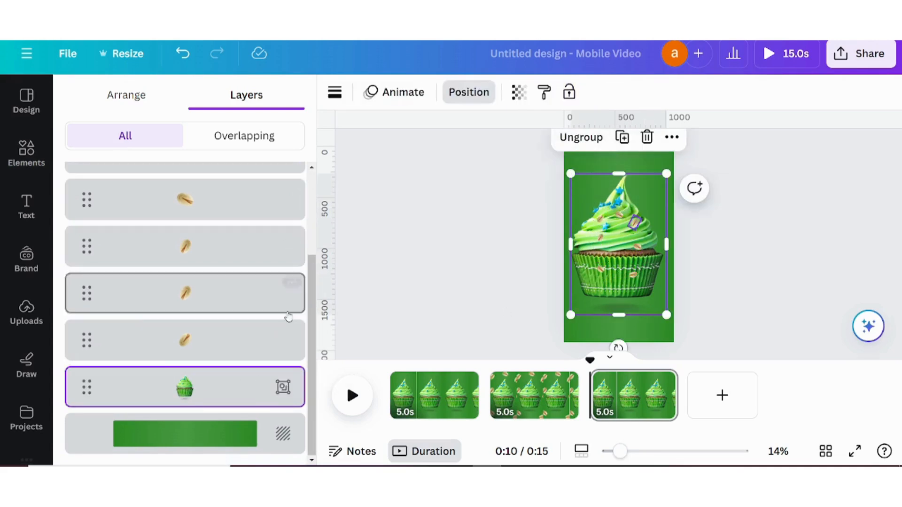
pyautogui.moveTo(188, 386); pyautogui.dragTo(209, 176)
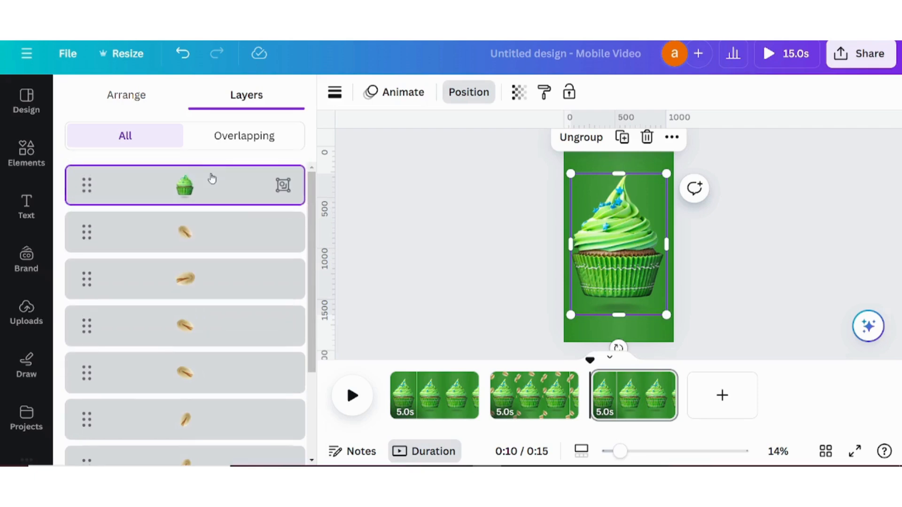
pyautogui.press('Escape')
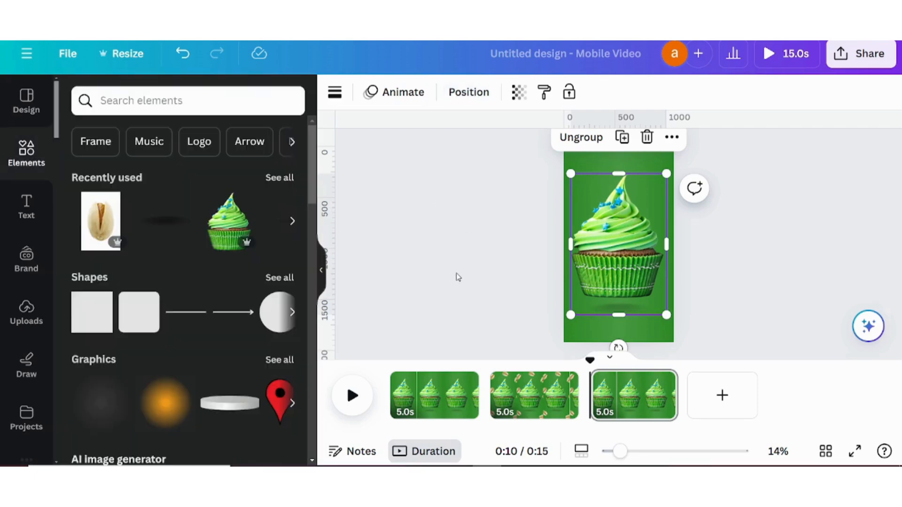
# Apply the Succession photo animation to the cupcake on the third page.
pyautogui.click(612, 279)
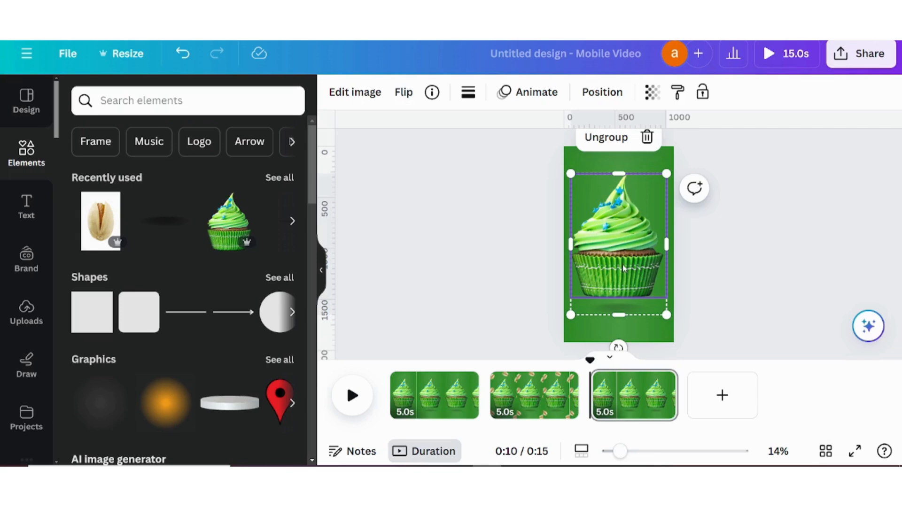
pyautogui.click(537, 92)
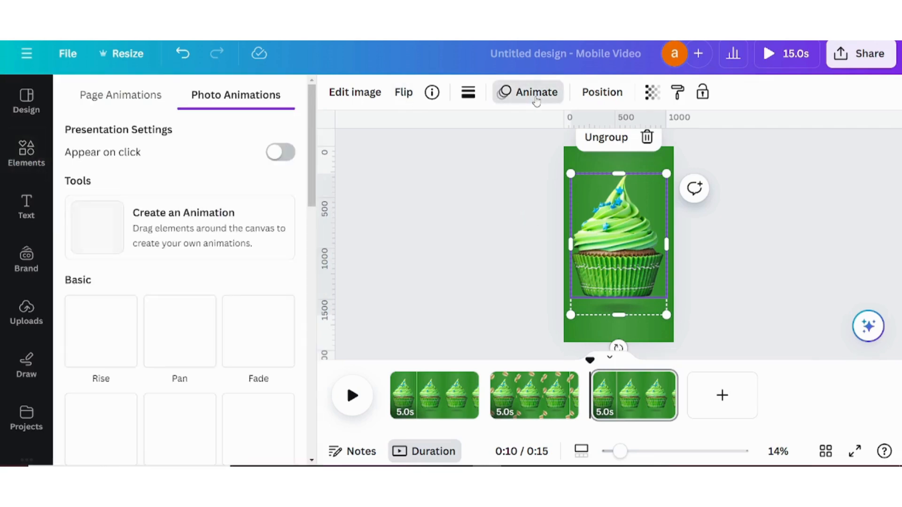
pyautogui.scroll(-5, 205, 287)
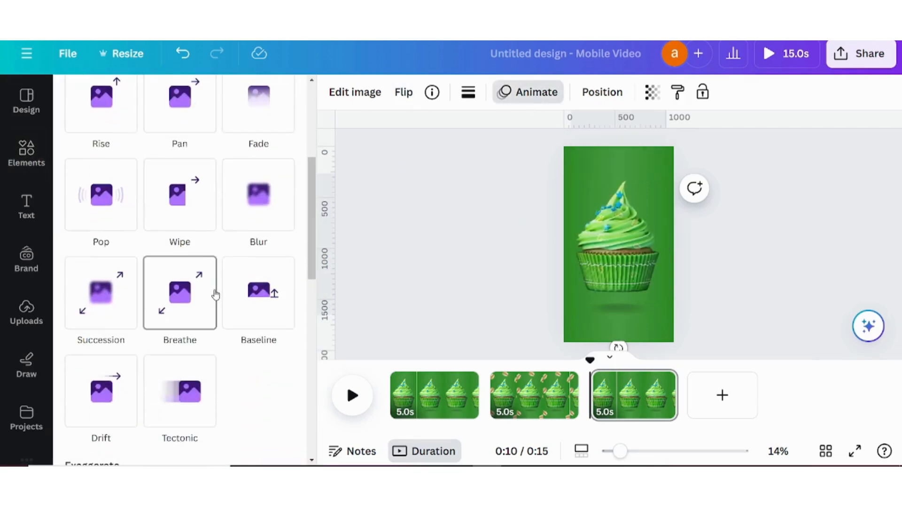
pyautogui.scroll(-1, 193, 298)
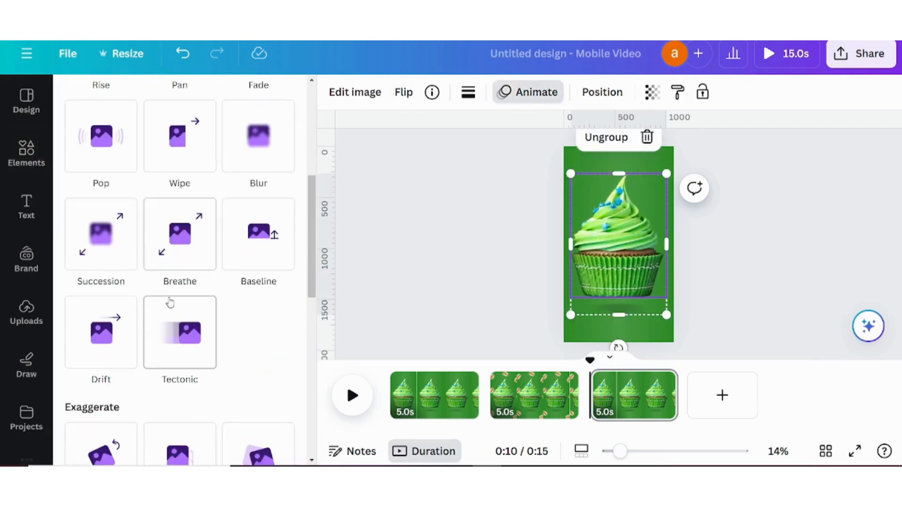
pyautogui.click(113, 247)
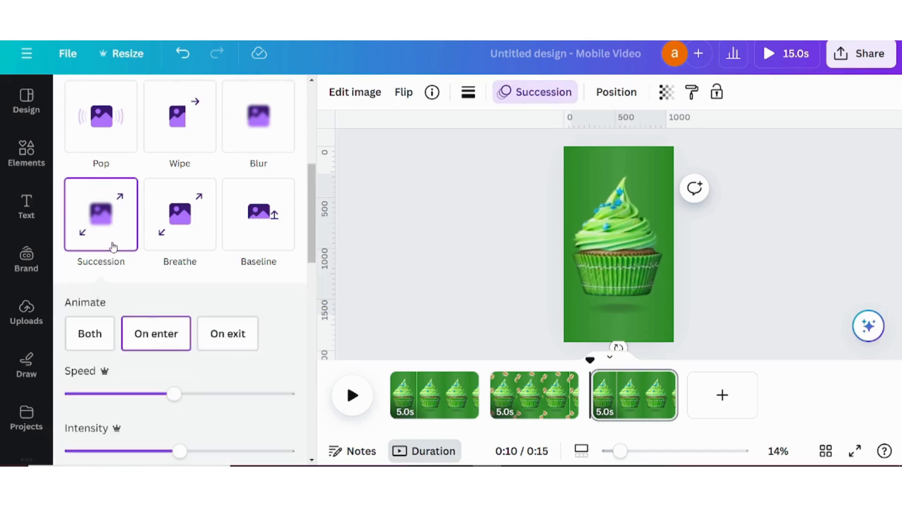
# Set the cupcake's Succession animation to play on exit with the slowest speed and maximum intensity.
pyautogui.moveTo(172, 394); pyautogui.dragTo(31, 396)
pyautogui.moveTo(187, 457); pyautogui.dragTo(288, 452)
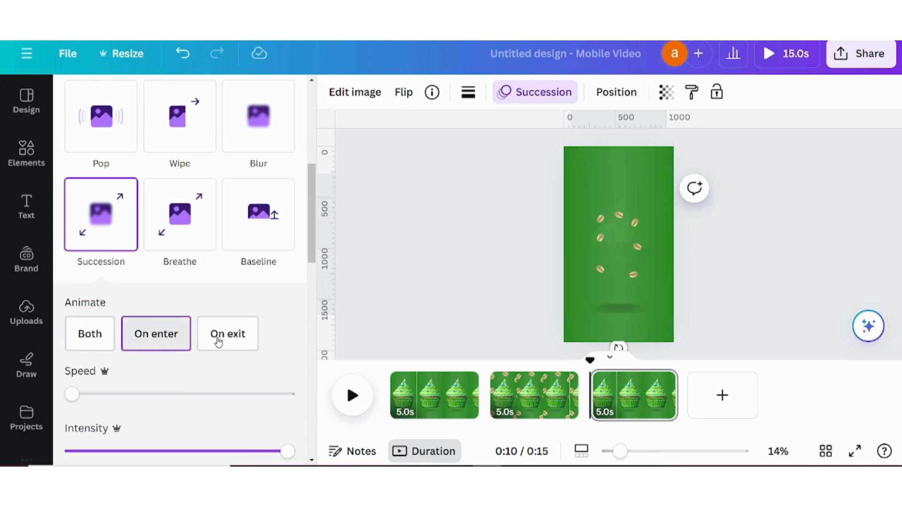
pyautogui.click(234, 344)
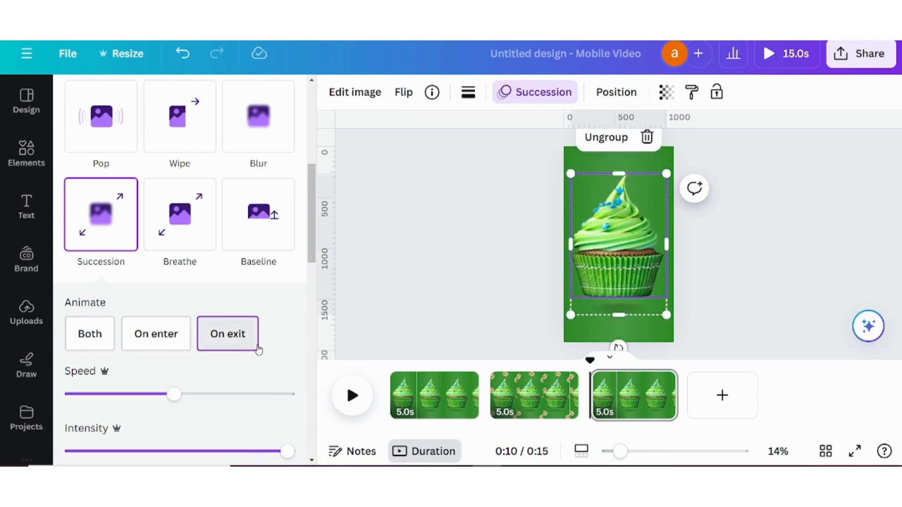
pyautogui.scroll(-3, 257, 348)
pyautogui.moveTo(164, 288); pyautogui.dragTo(63, 285)
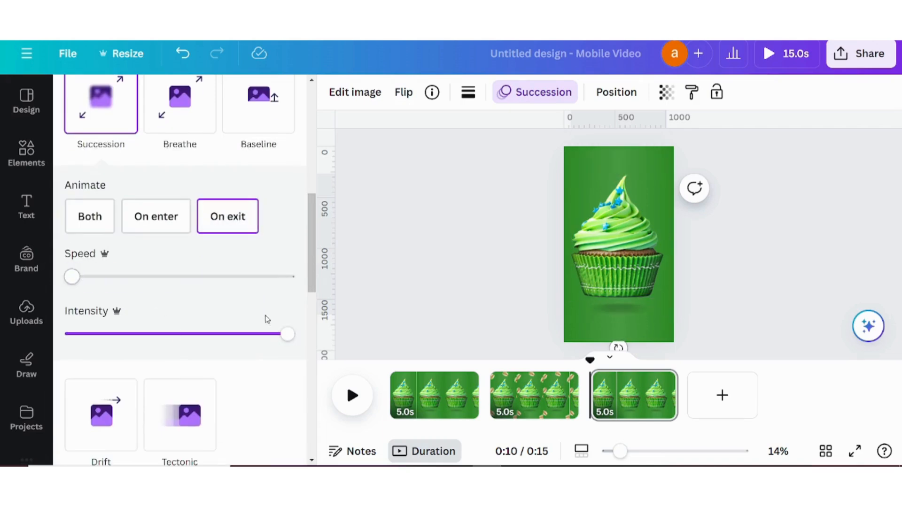
pyautogui.click(504, 295)
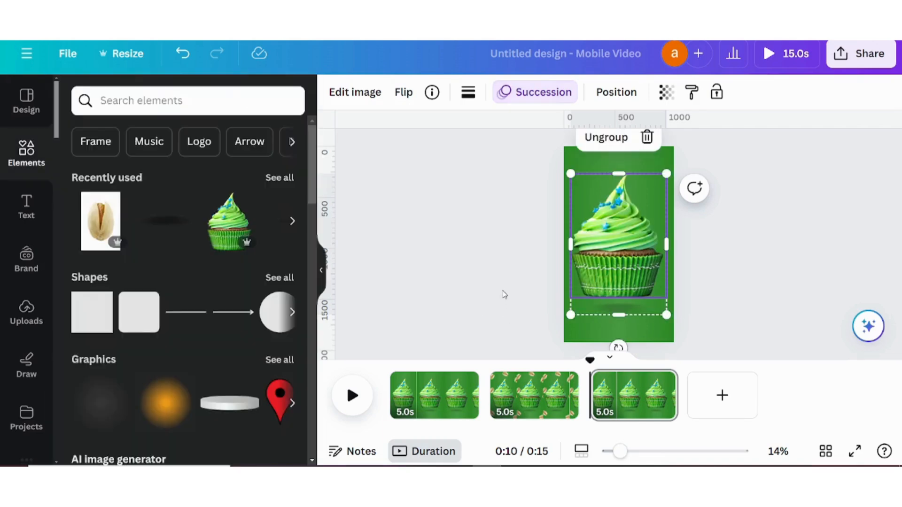
# Add a fourth page and place a Title-style text reading "PISTACIO CUPCAKE" on it.
pyautogui.click(709, 404)
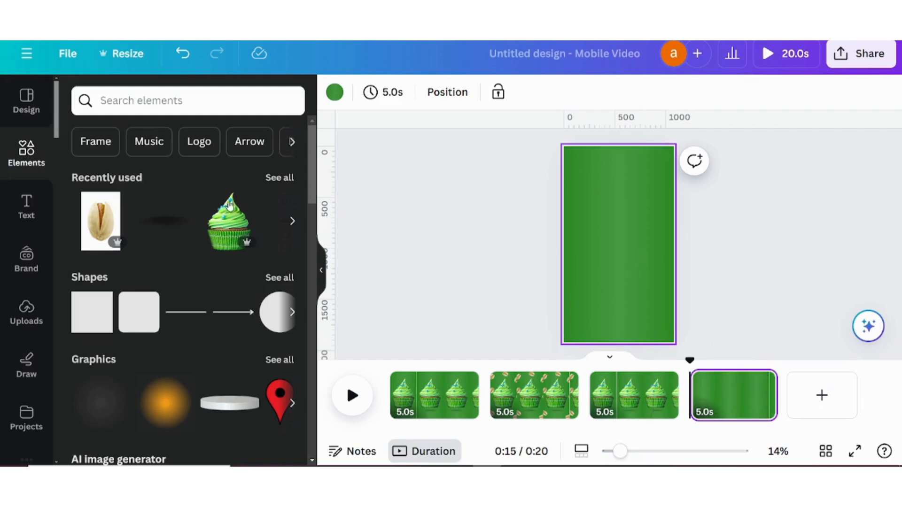
pyautogui.click(27, 205)
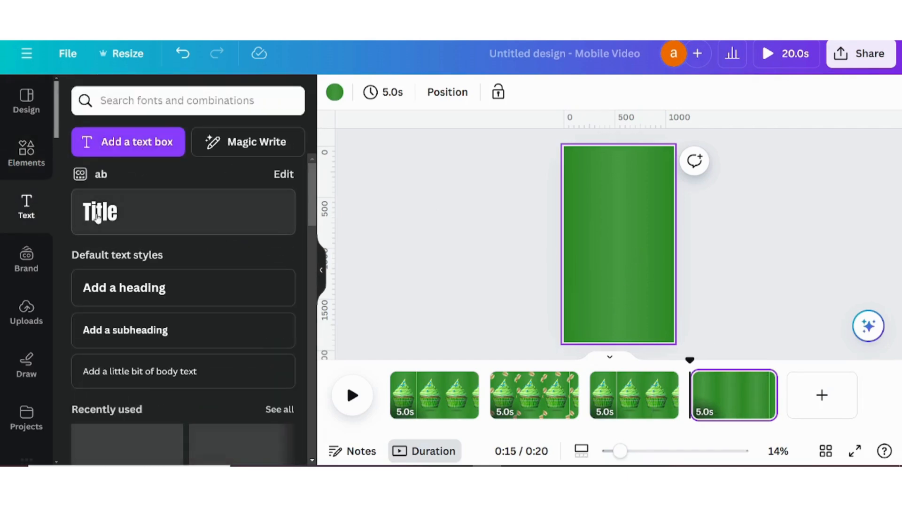
pyautogui.moveTo(97, 218); pyautogui.dragTo(563, 205)
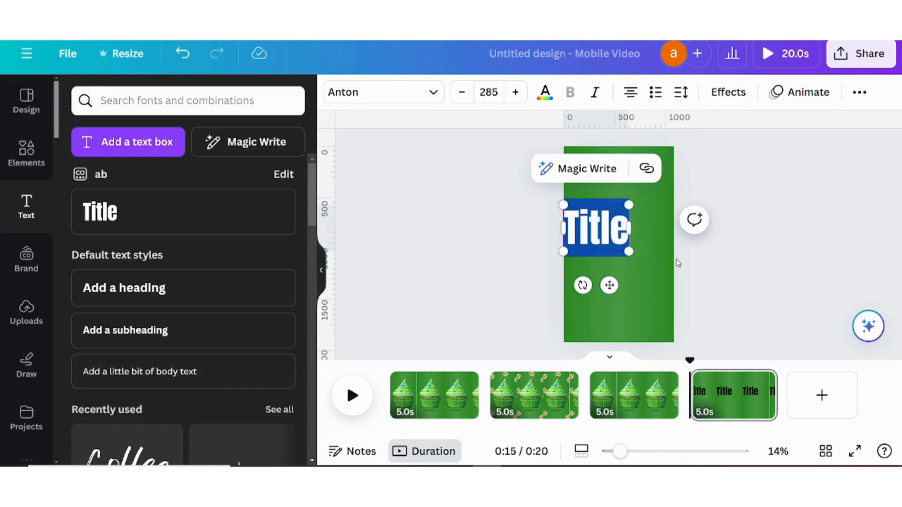
pyautogui.write('PISTAC')
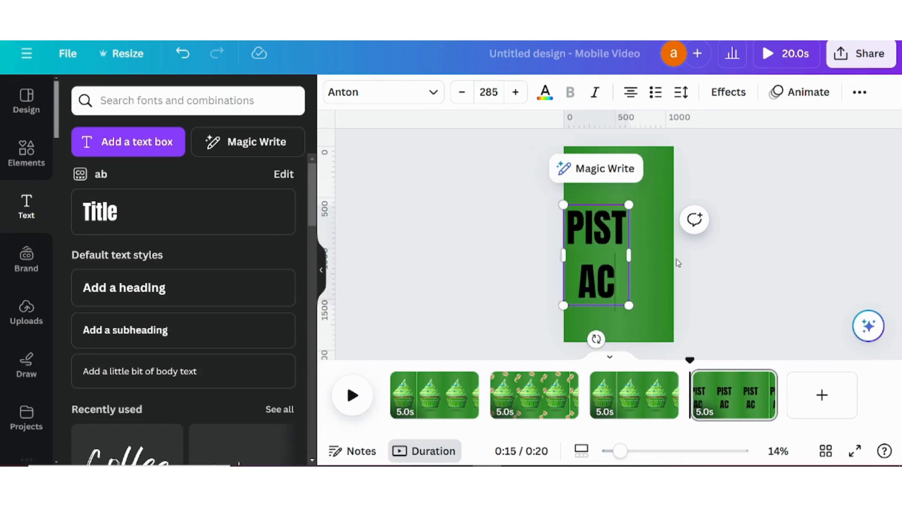
pyautogui.write('IO CUP')
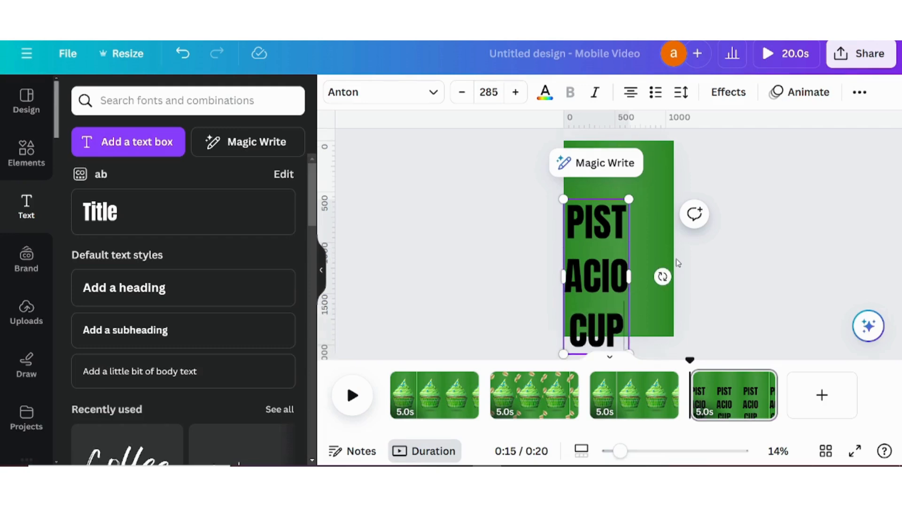
pyautogui.write('CAKE')
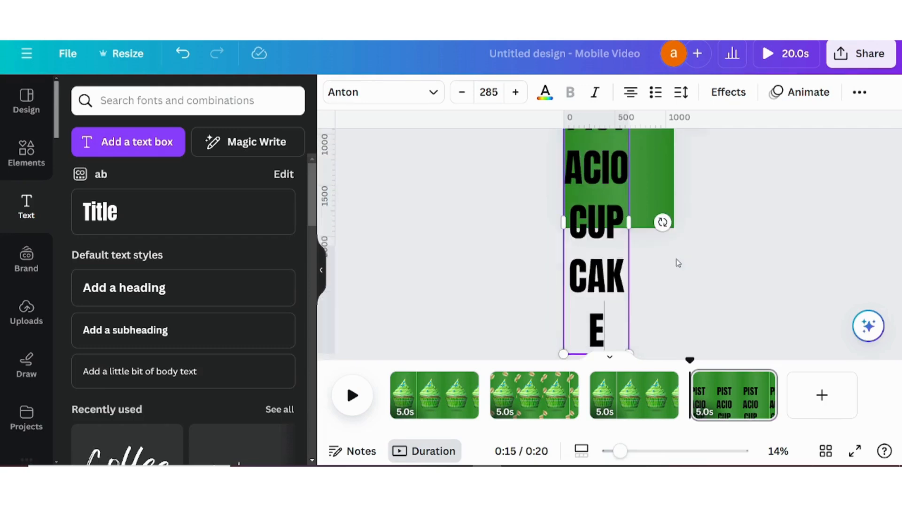
pyautogui.press('Escape')
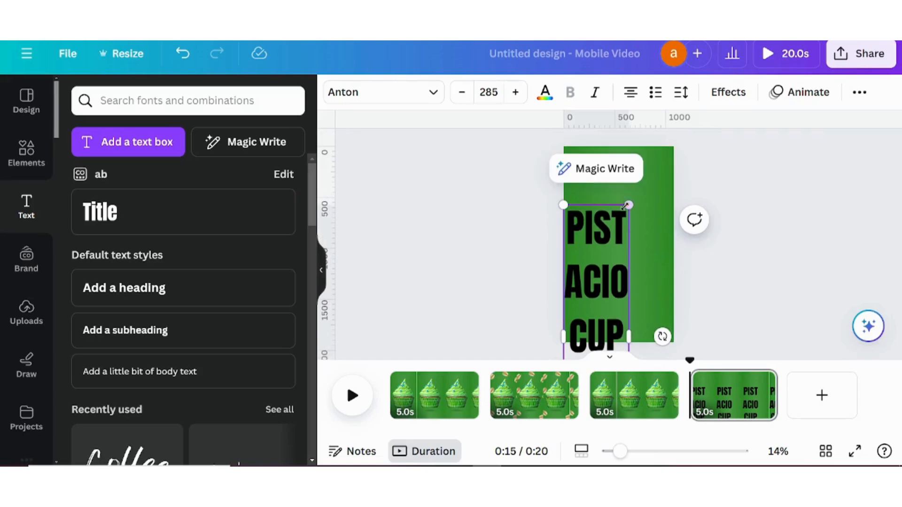
# Widen the title text box so each word fits on one line, and scale it to font size 194 near the page's middle.
pyautogui.moveTo(631, 337); pyautogui.dragTo(709, 305)
pyautogui.moveTo(709, 206); pyautogui.dragTo(605, 254)
pyautogui.click(727, 242)
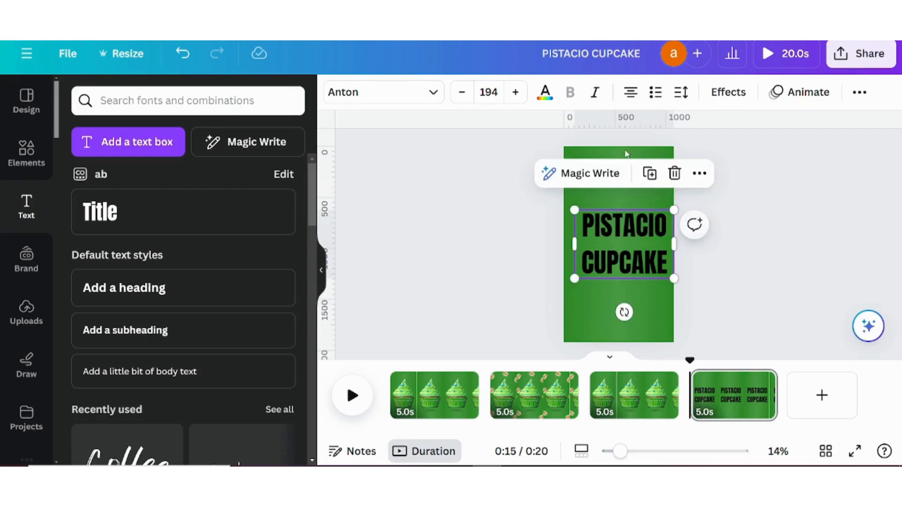
# Colour the title text white from the pistachio photo's colours and tighten its line spacing until the two lines nearly touch.
pyautogui.click(544, 93)
pyautogui.scroll(-4, 268, 229)
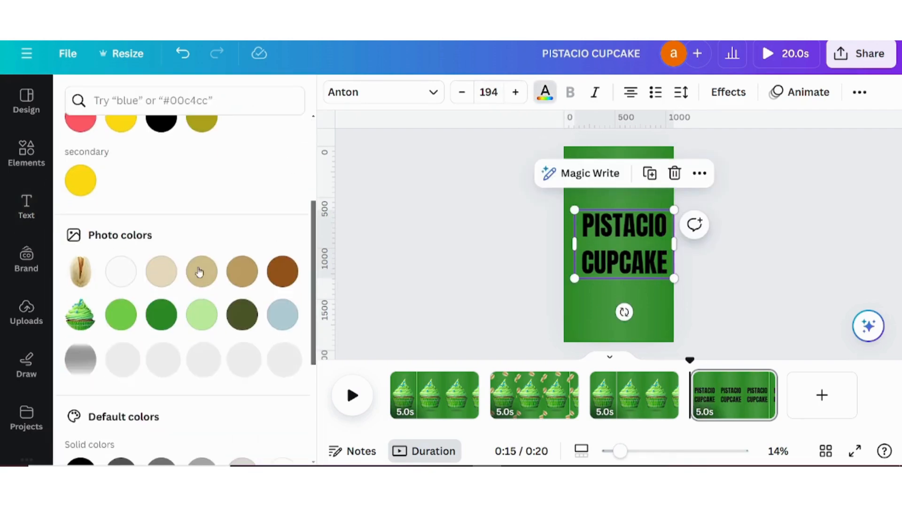
pyautogui.click(121, 271)
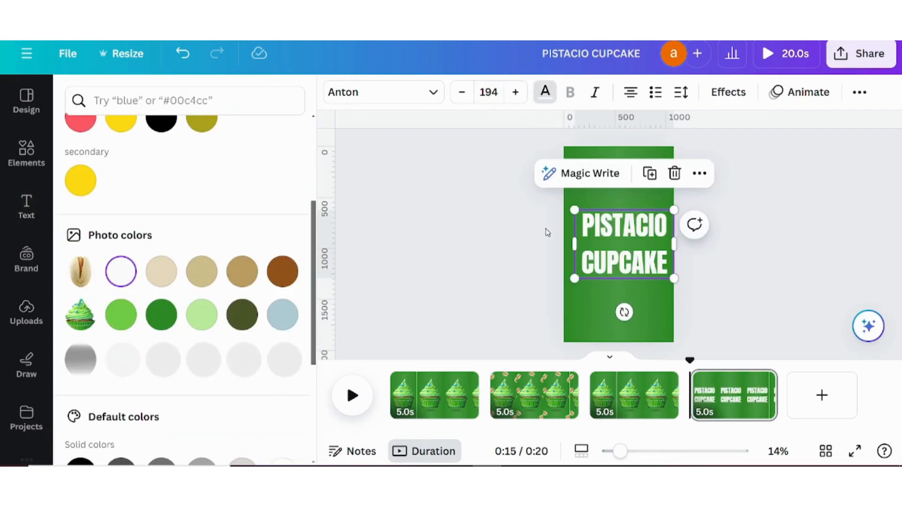
pyautogui.click(681, 92)
pyautogui.moveTo(752, 212); pyautogui.dragTo(705, 210)
# Apply the Lift effect at intensity 100 to the title text and enlarge it to font size 215 across the page width.
pyautogui.click(736, 94)
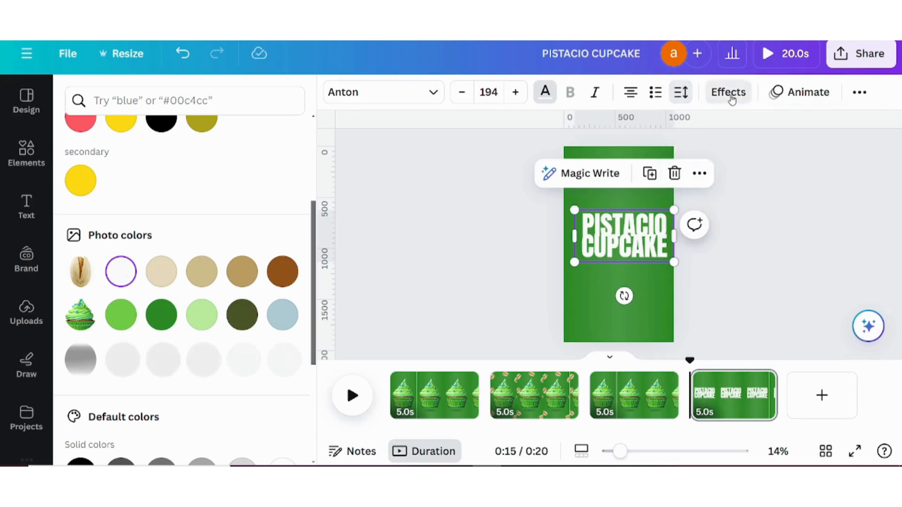
pyautogui.click(255, 184)
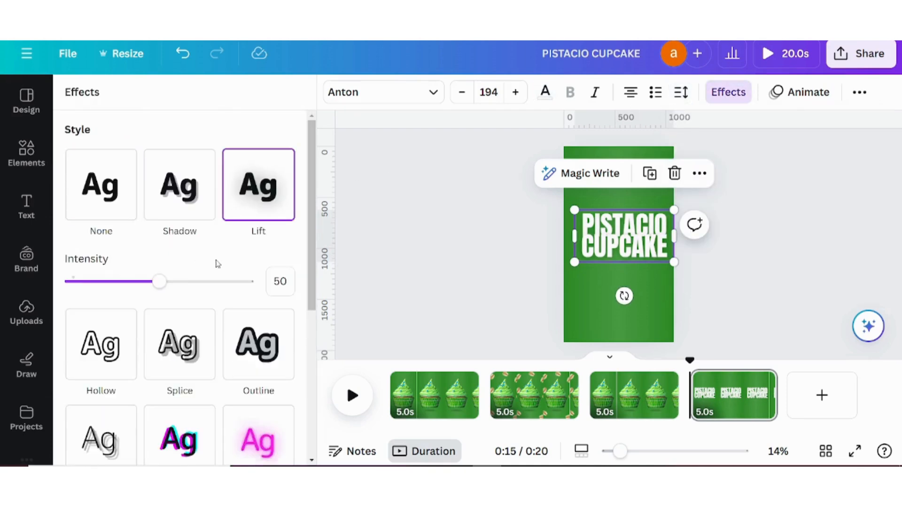
pyautogui.moveTo(156, 281); pyautogui.dragTo(259, 297)
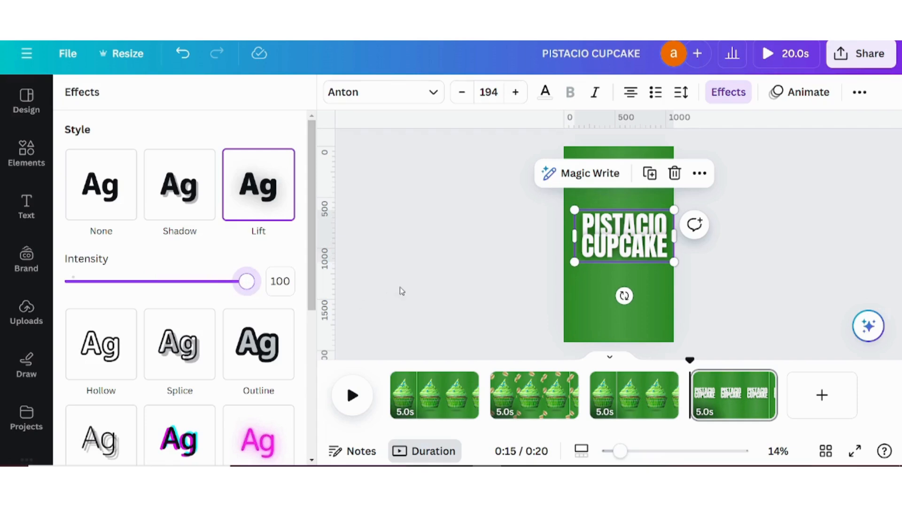
pyautogui.click(476, 299)
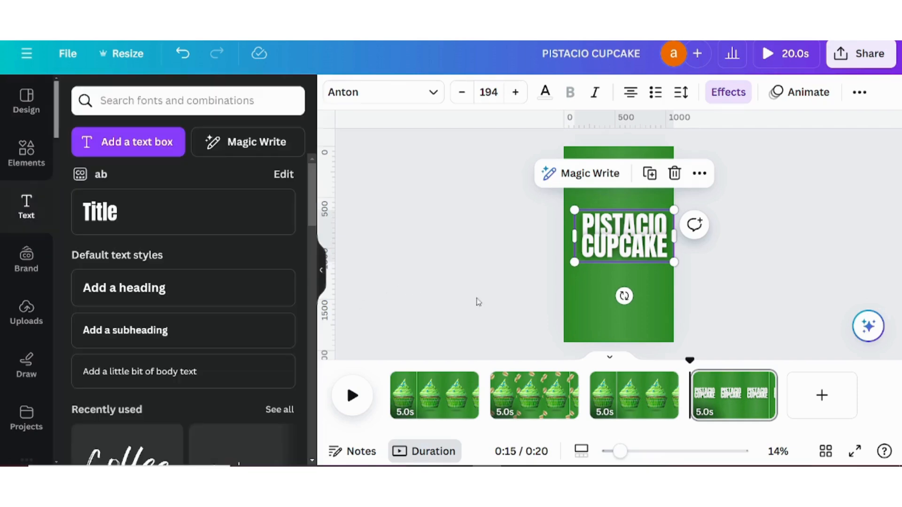
pyautogui.click(604, 257)
pyautogui.moveTo(574, 263); pyautogui.dragTo(564, 266)
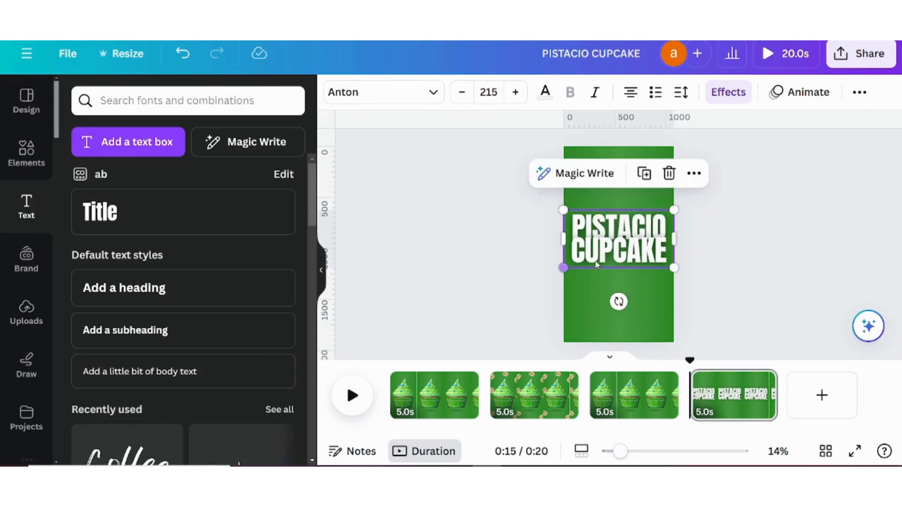
# Move the title text slightly lower on the page and apply the Succession animation to it.
pyautogui.moveTo(613, 247); pyautogui.dragTo(614, 260)
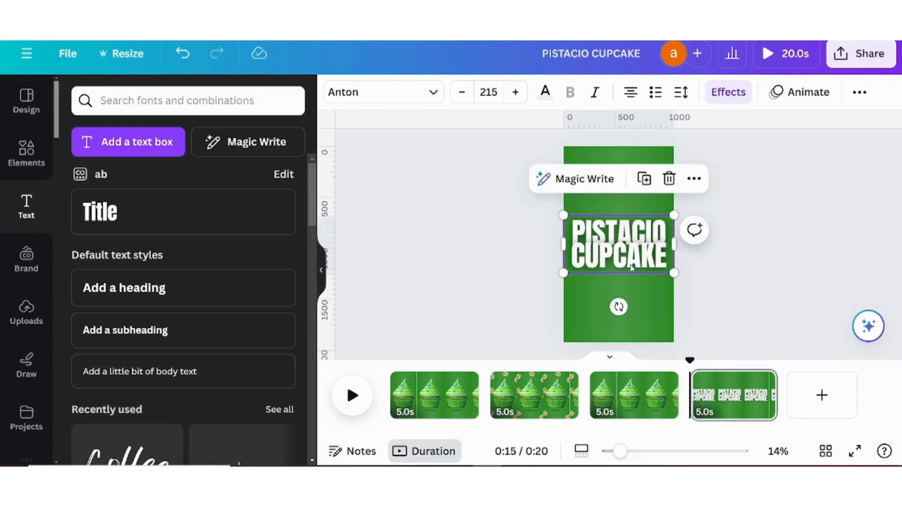
pyautogui.click(794, 91)
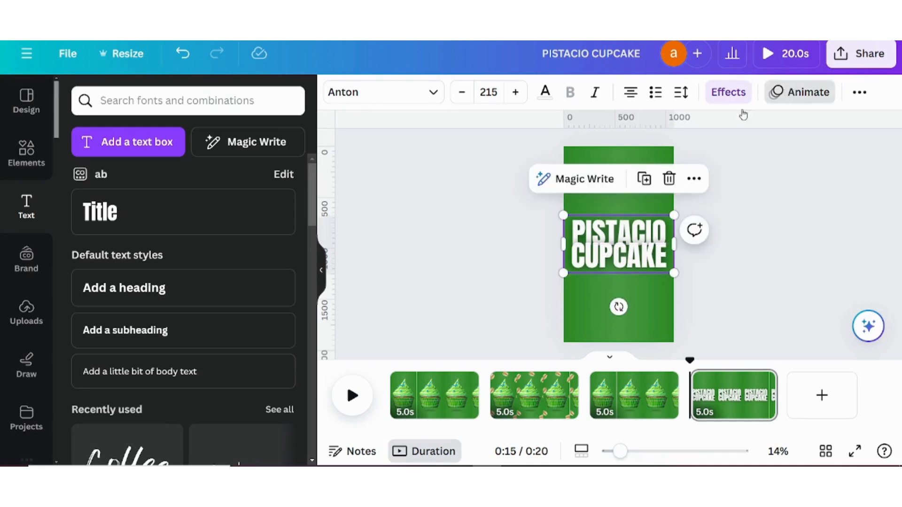
pyautogui.scroll(-5, 155, 299)
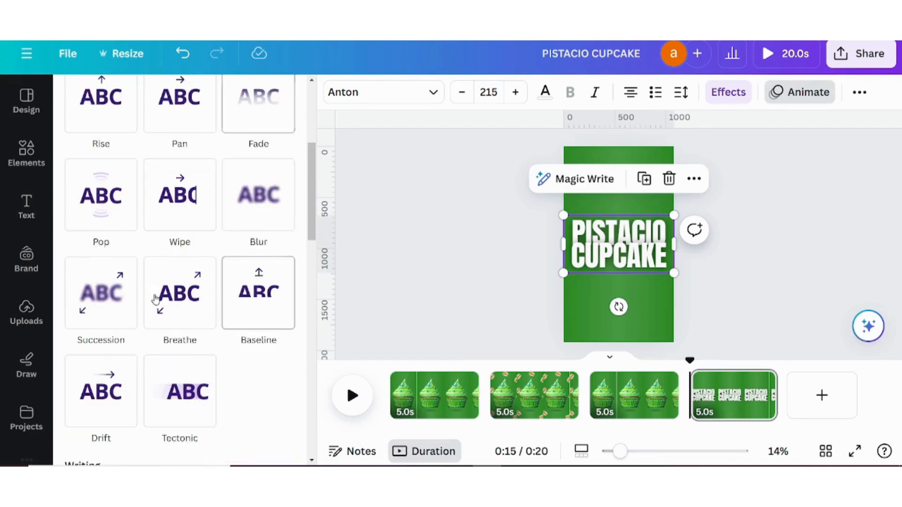
pyautogui.click(108, 300)
# Slow the title's Succession animation to its lowest speed and raise its intensity to the maximum.
pyautogui.scroll(-4, 181, 304)
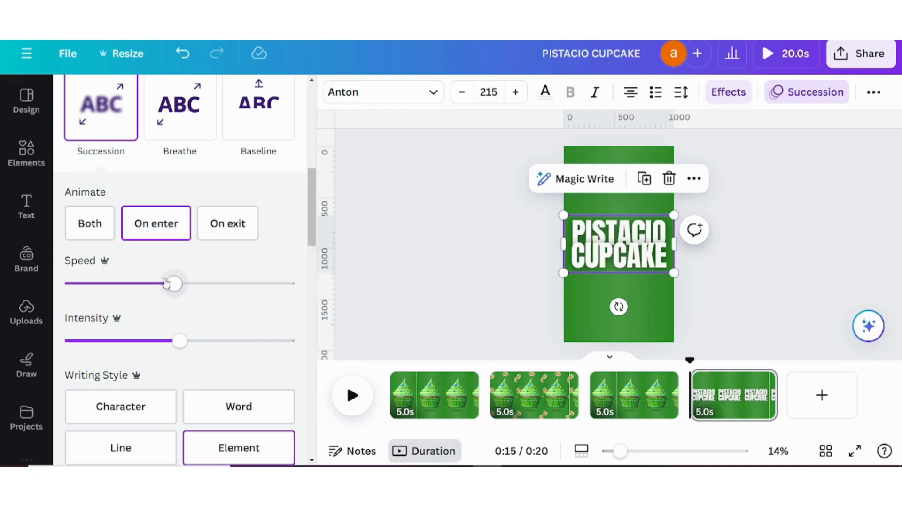
pyautogui.moveTo(174, 284); pyautogui.dragTo(72, 284)
pyautogui.moveTo(180, 342); pyautogui.dragTo(314, 345)
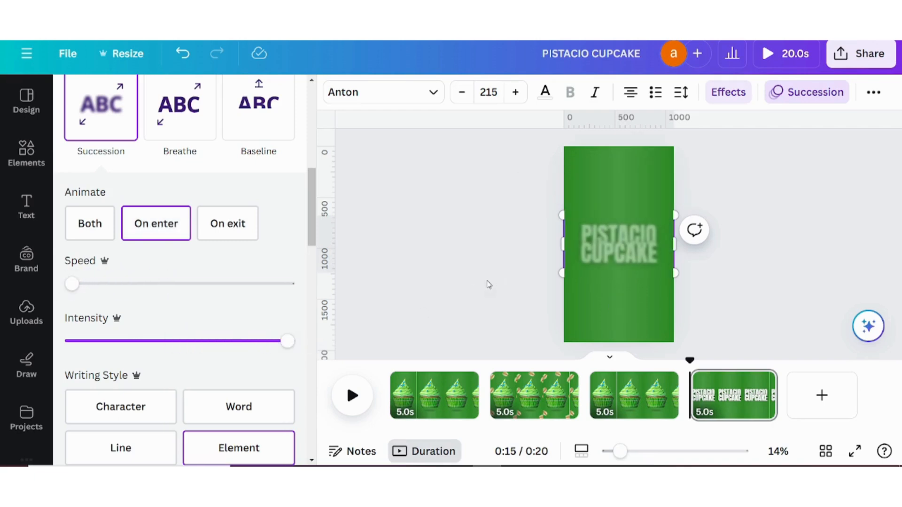
pyautogui.click(494, 311)
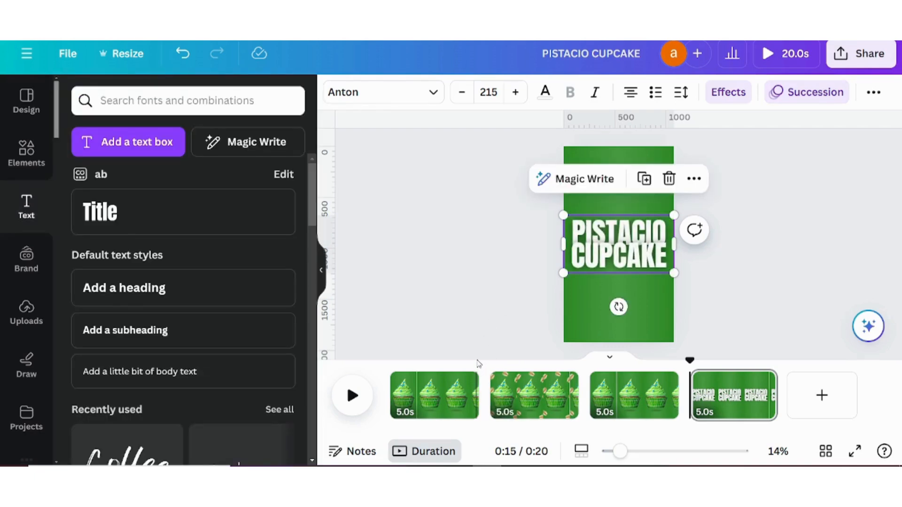
# Add a 2.5-second Match & Move transition after the first page and apply it between all pages.
pyautogui.moveTo(489, 385)
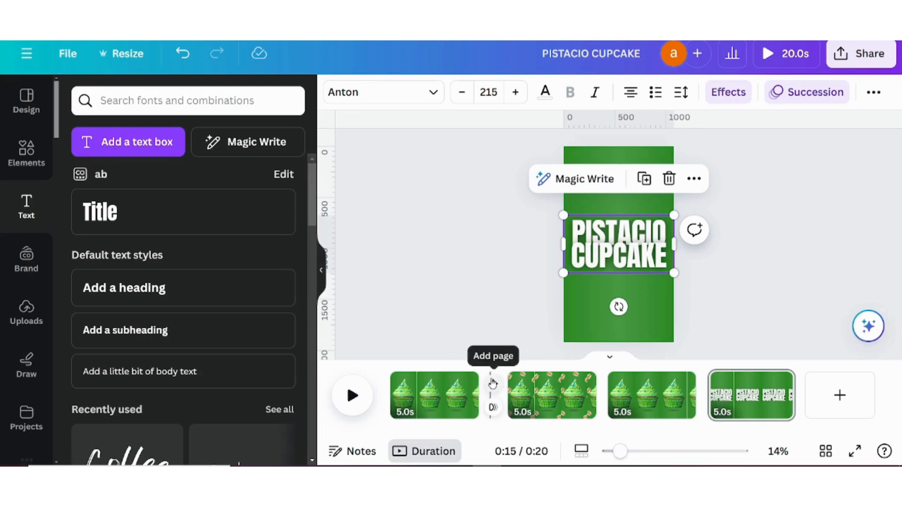
pyautogui.click(493, 408)
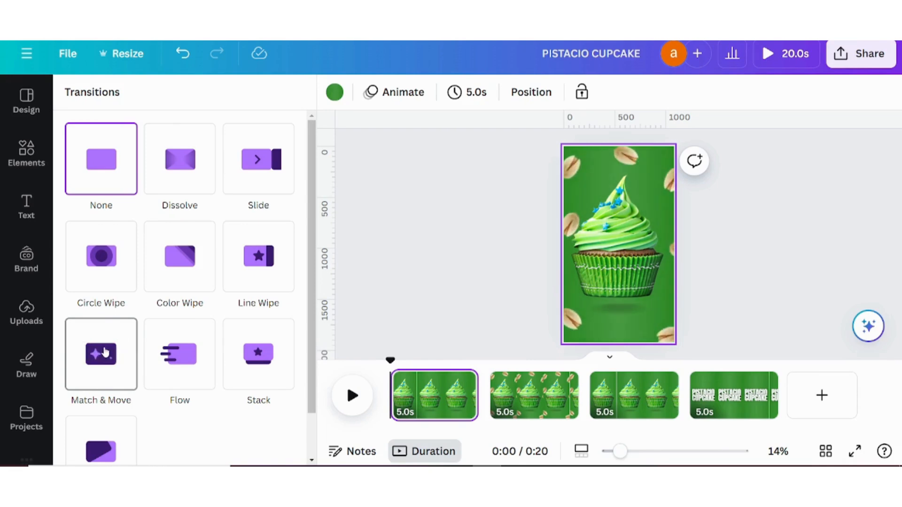
pyautogui.click(104, 351)
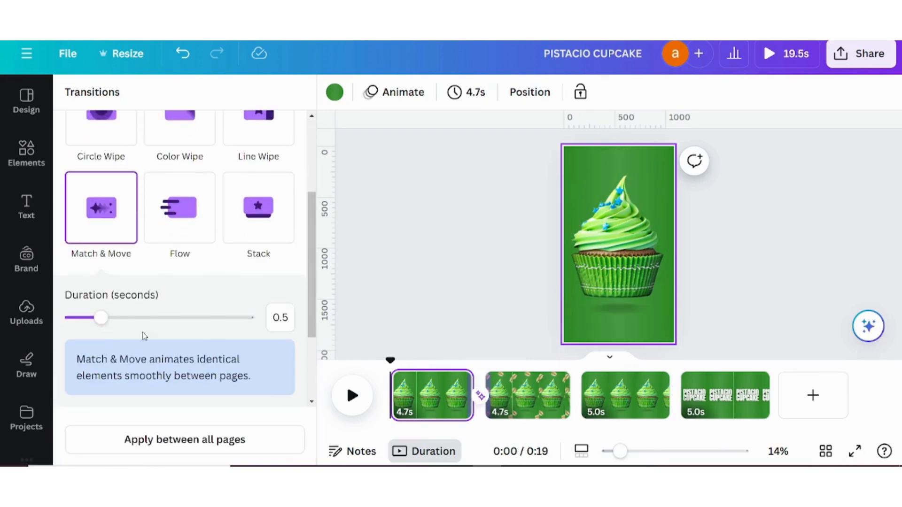
pyautogui.moveTo(103, 319); pyautogui.dragTo(249, 319)
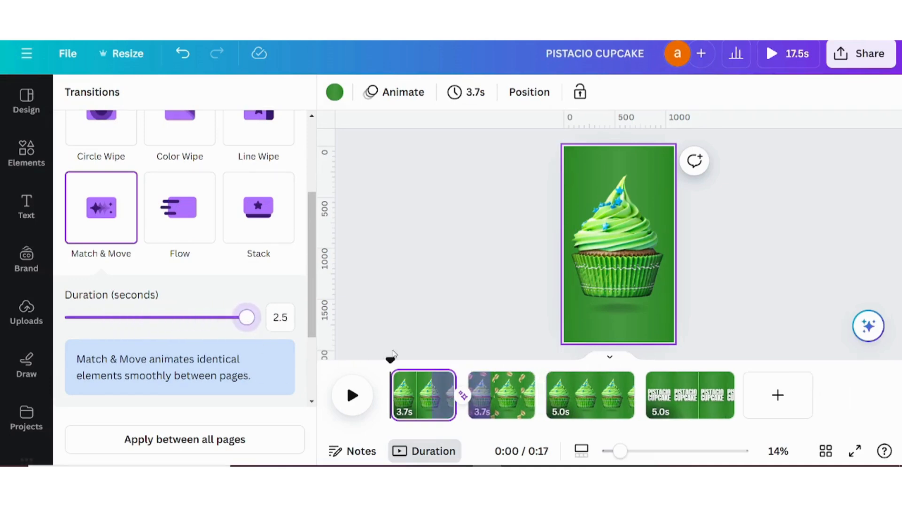
pyautogui.click(162, 440)
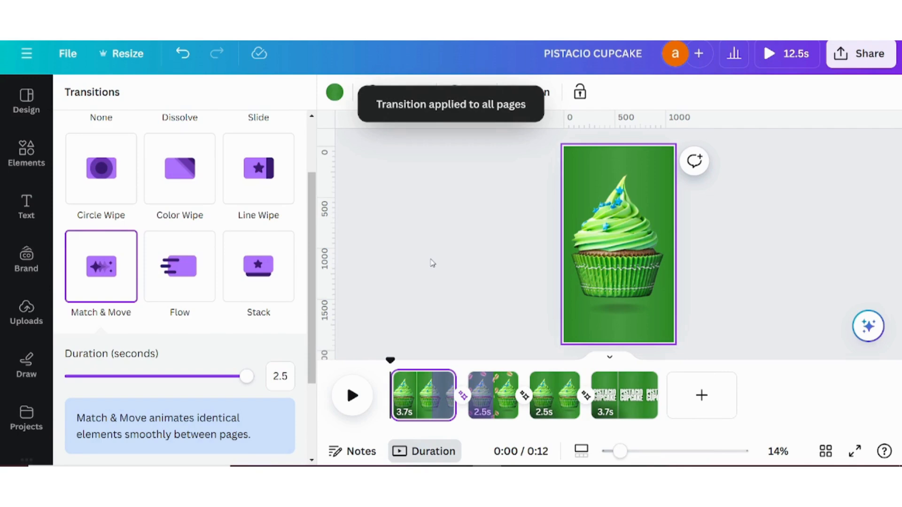
# Enter a timing of 1.0 seconds for the first page and apply it to all four pages.
pyautogui.click(421, 386)
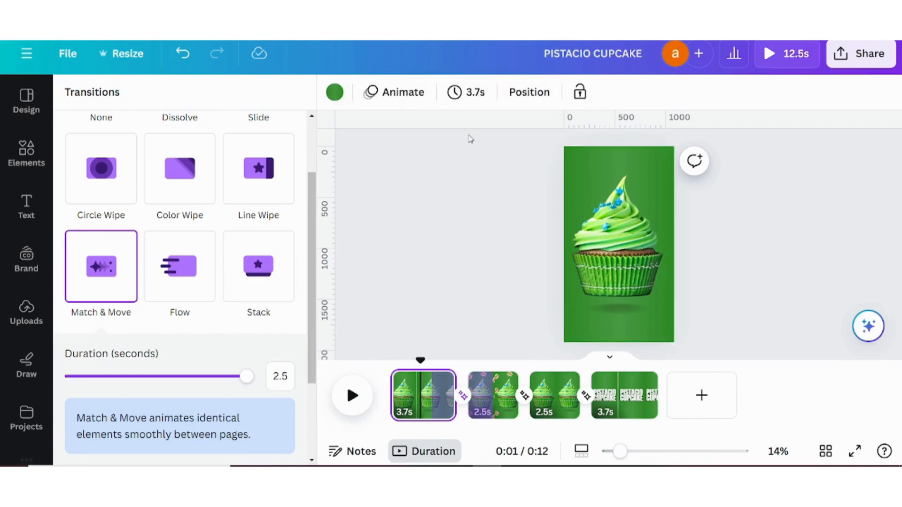
pyautogui.click(473, 97)
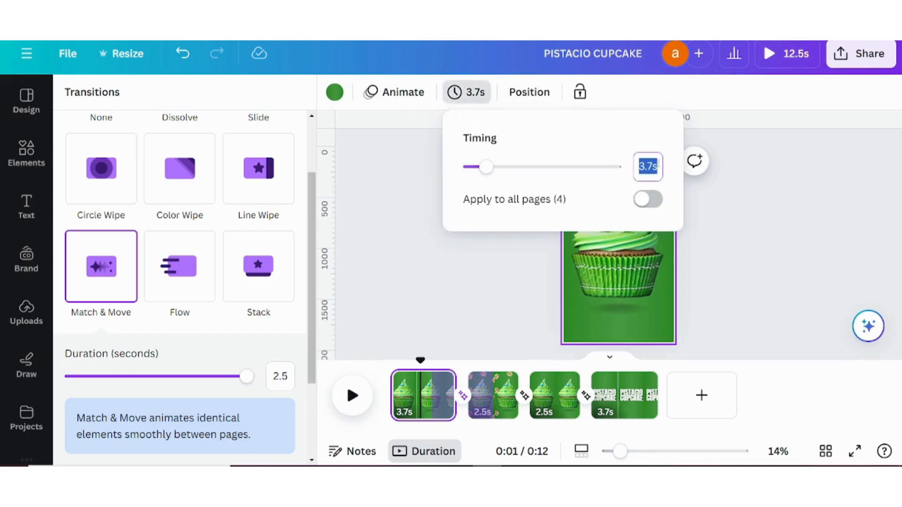
pyautogui.write('1.0')
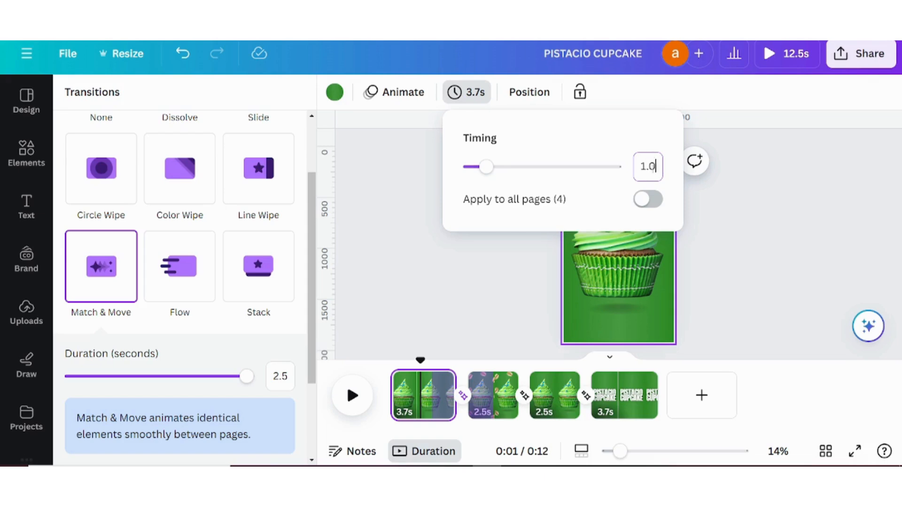
pyautogui.click(648, 199)
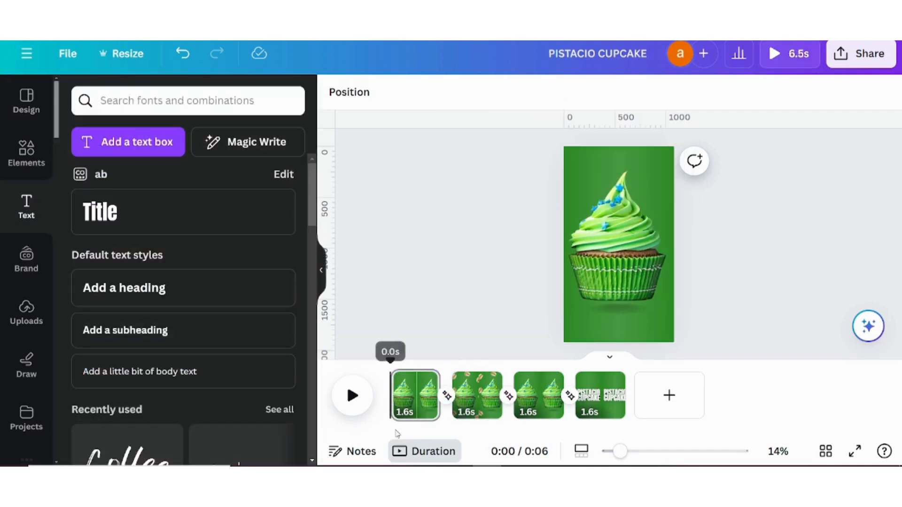
# Find the AI Music soundtrack generator among the trending Canva apps and open it.
pyautogui.scroll(-5, 14, 362)
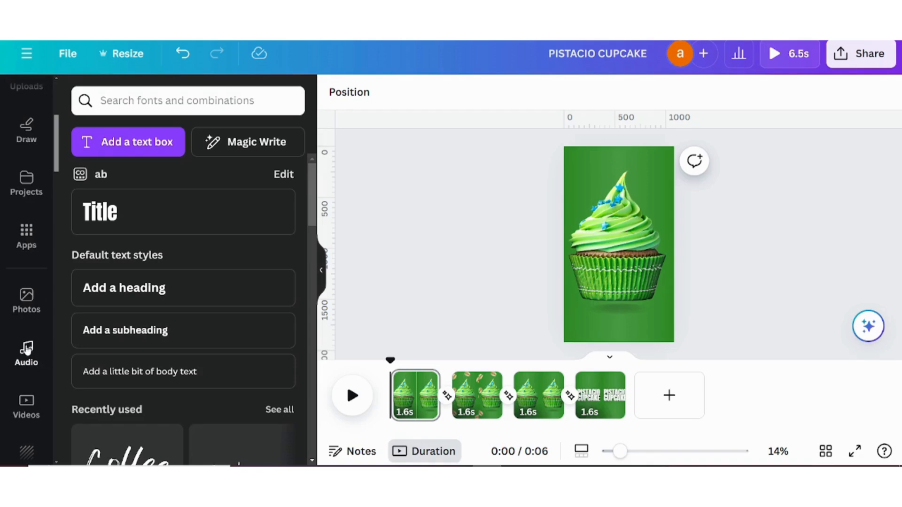
pyautogui.scroll(-5, 20, 329)
pyautogui.scroll(-2, 20, 303)
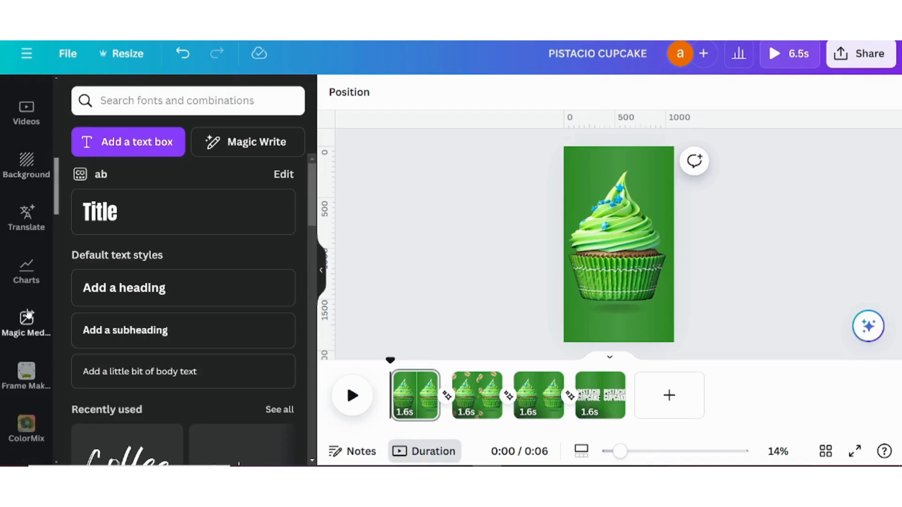
pyautogui.scroll(4, 26, 313)
pyautogui.click(24, 123)
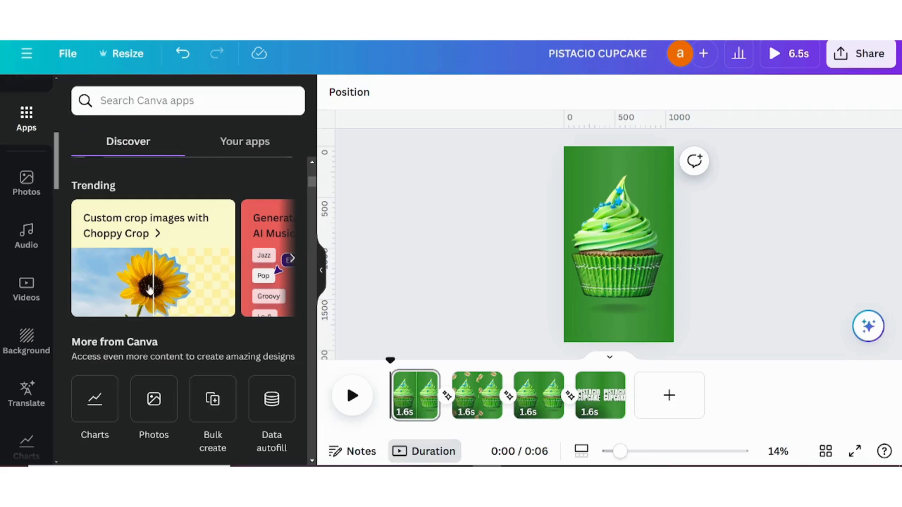
pyautogui.click(291, 260)
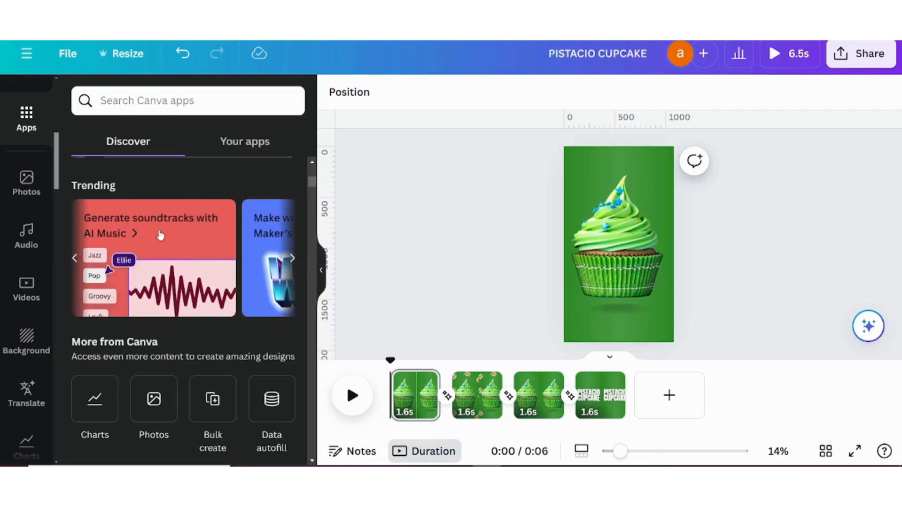
pyautogui.click(183, 244)
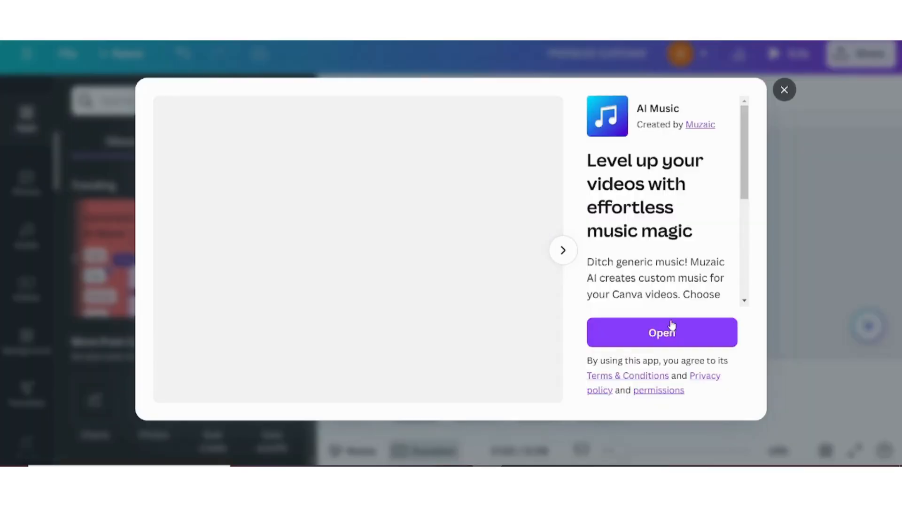
pyautogui.click(623, 339)
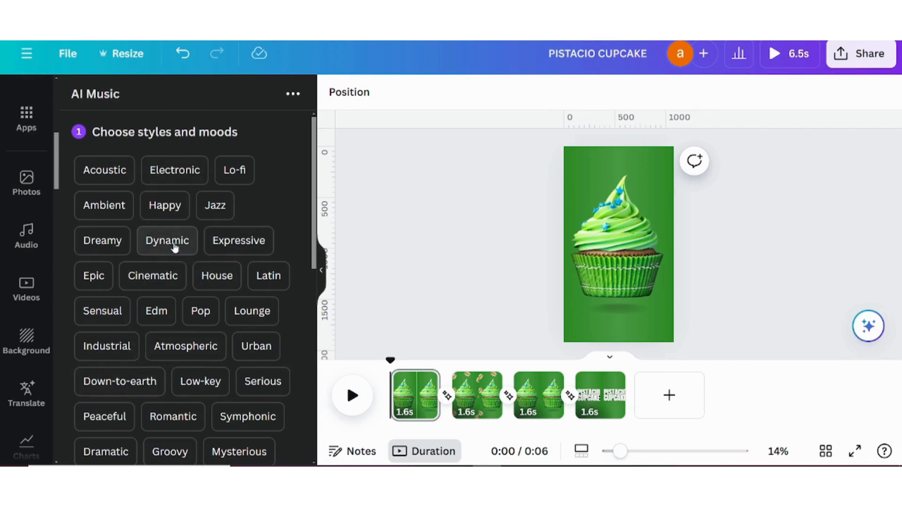
# Compose a 30-second AI soundtrack in the Dynamic style for the video.
pyautogui.click(174, 245)
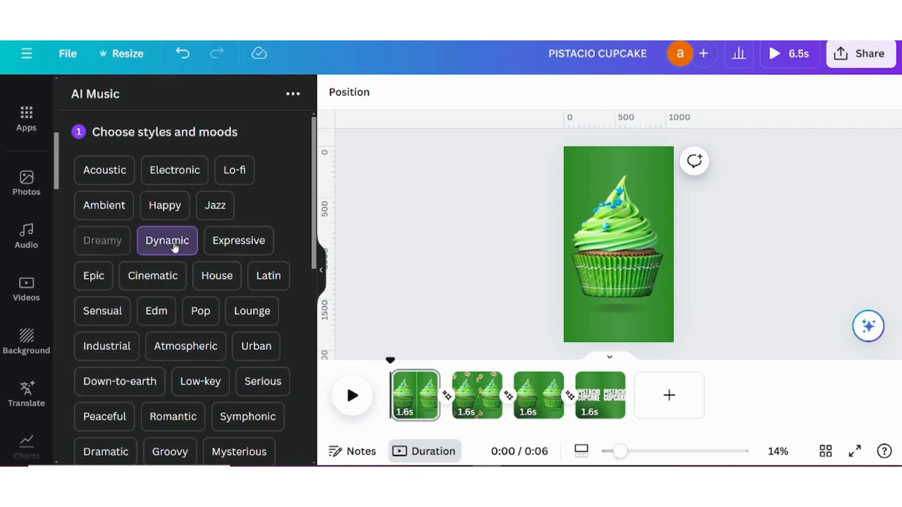
pyautogui.scroll(-8, 175, 248)
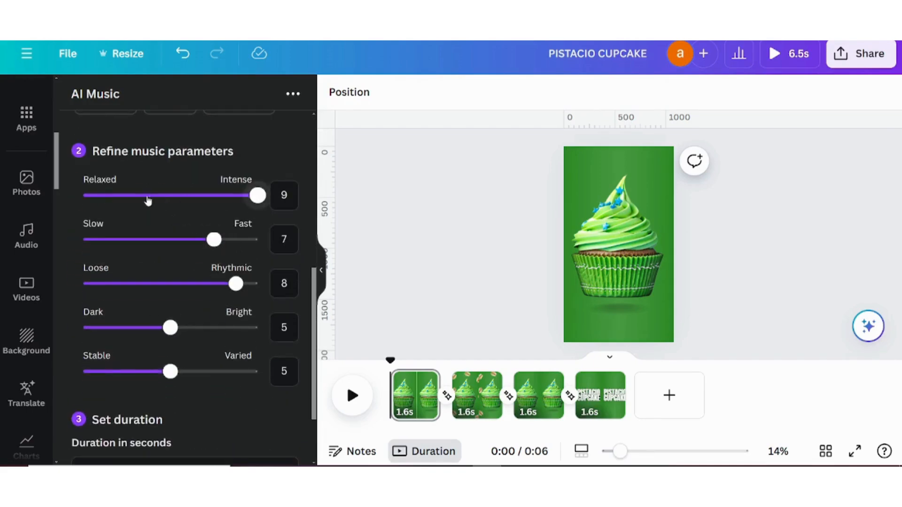
pyautogui.scroll(-2, 171, 308)
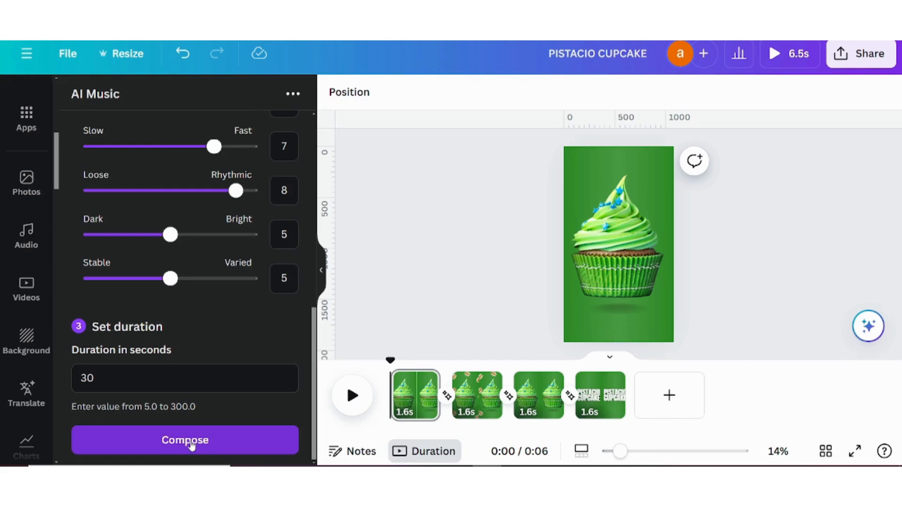
pyautogui.click(188, 442)
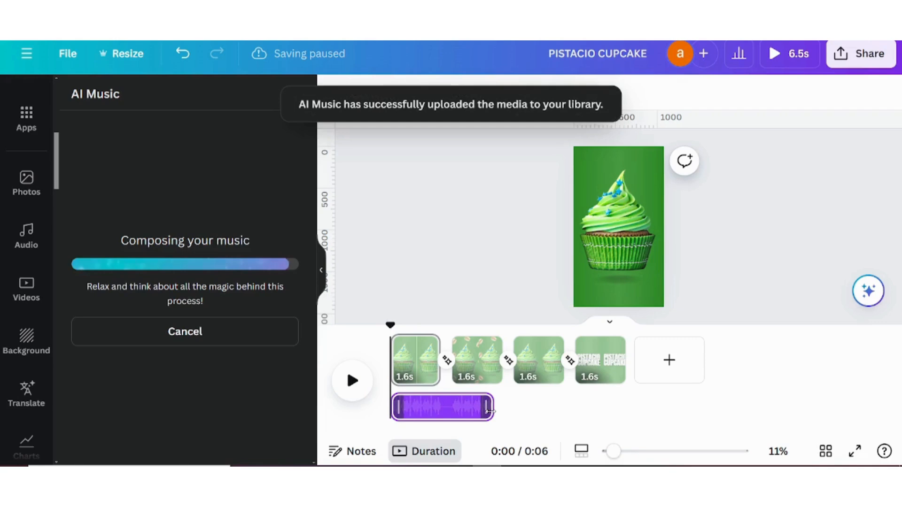
# Deselect the audio track, preview the whole video with its soundtrack, and close the preview.
pyautogui.click(445, 263)
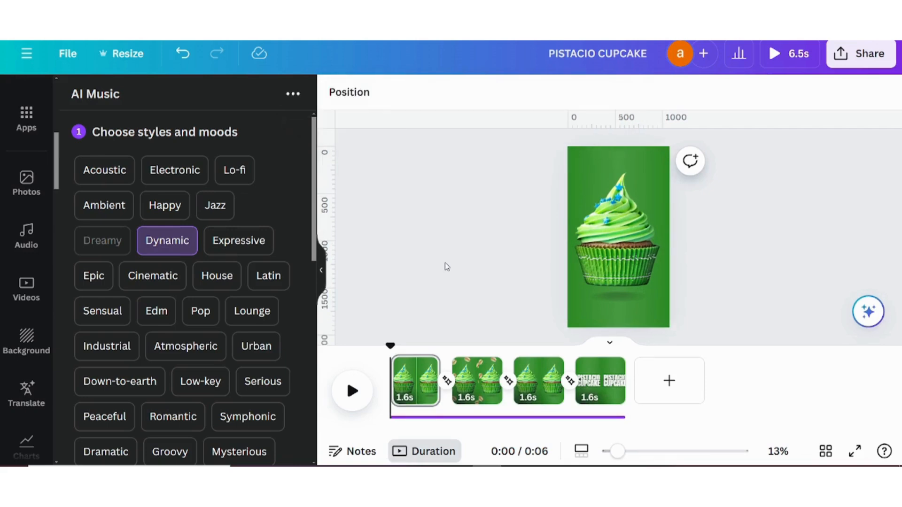
pyautogui.click(756, 56)
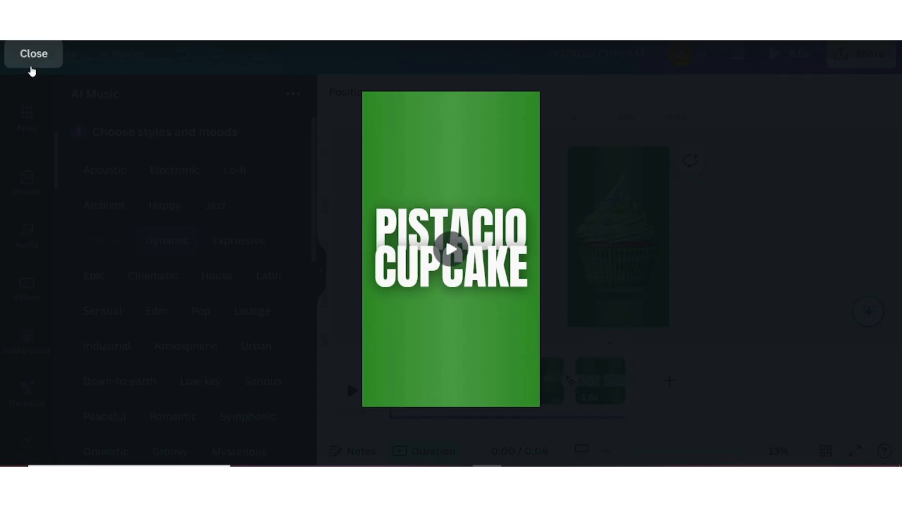
pyautogui.click(30, 66)
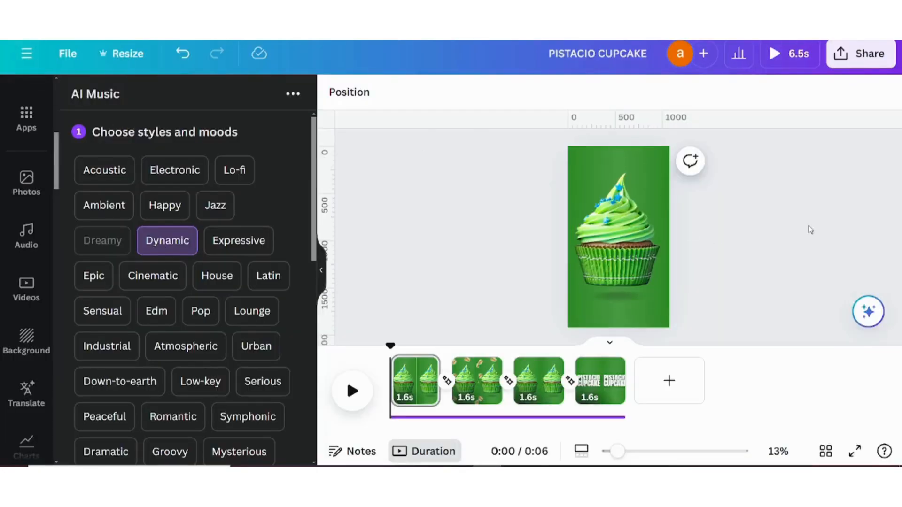